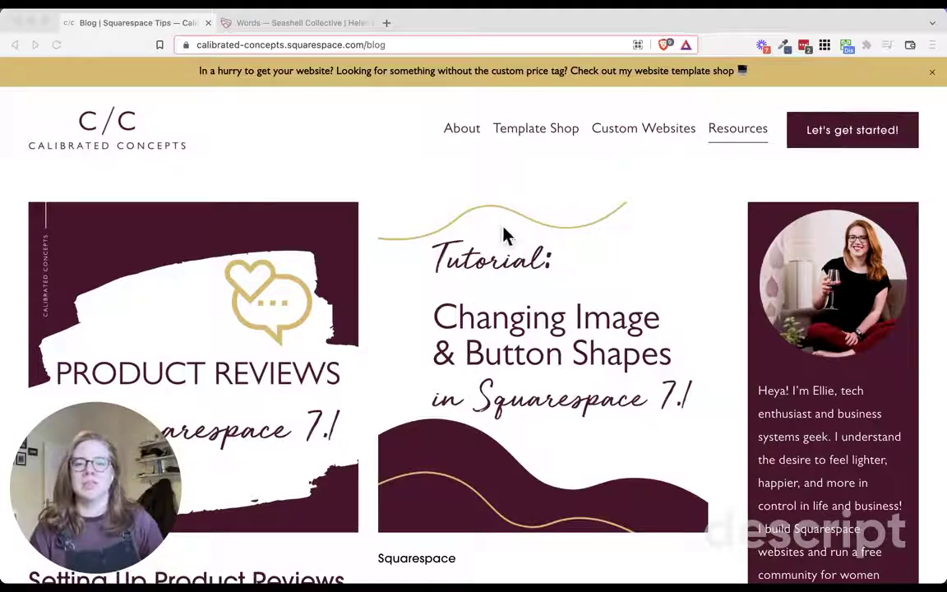
- Filter the blog to the Squarespace category from its sidebar and look over the matching posts
scroll(631, 226, "down", 5)
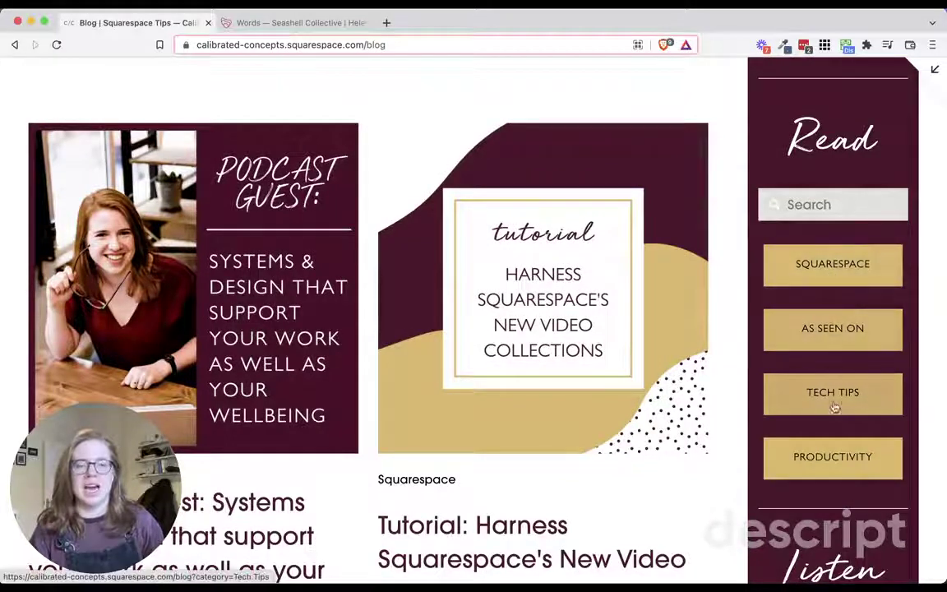
left_click(778, 264)
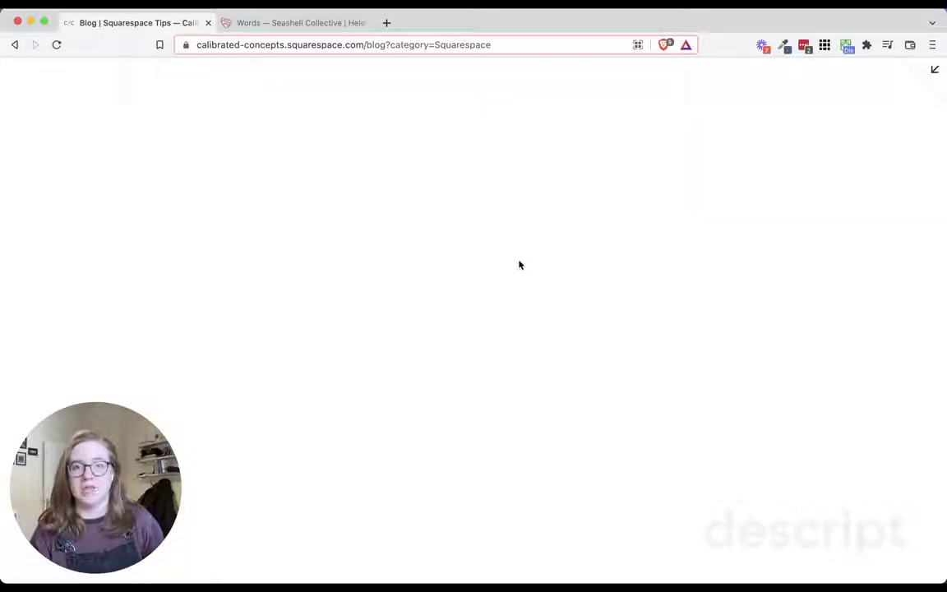
scroll(625, 300, "down", 5)
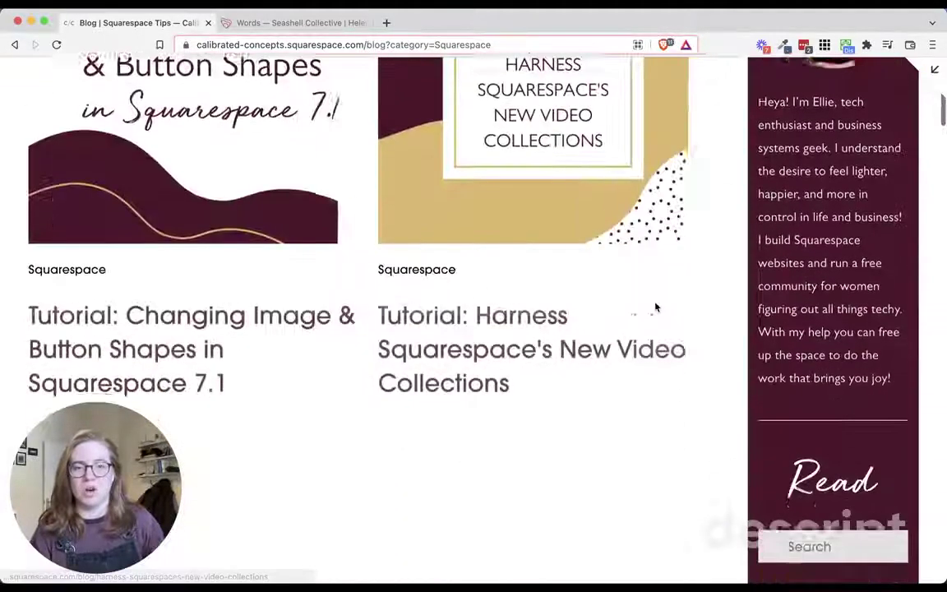
- Filter the blog to the Productivity category and look through its posts and the sidebar's Read, Listen and Shop sections
scroll(656, 308, "down", 5)
left_click(832, 398)
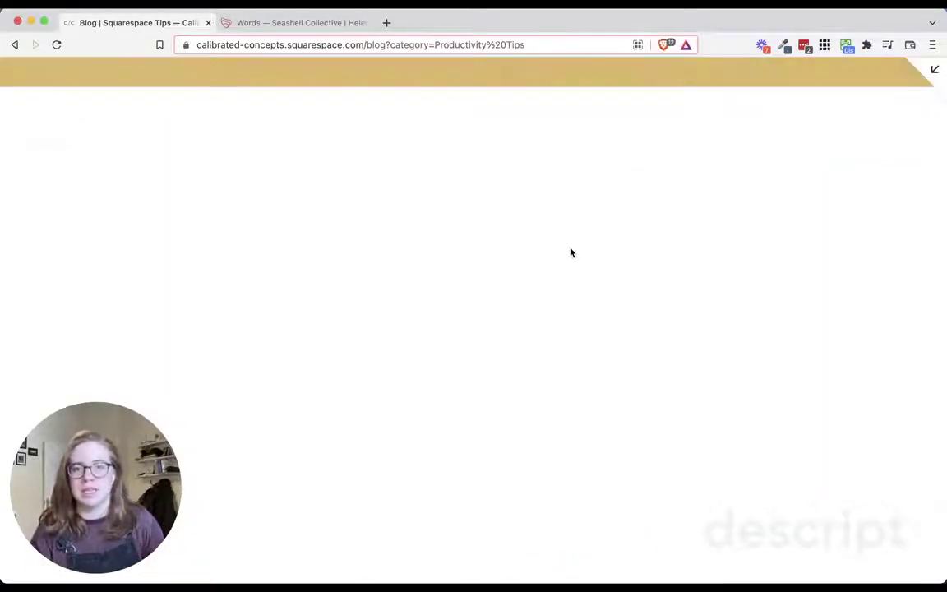
scroll(570, 251, "down", 5)
scroll(574, 254, "up", 3)
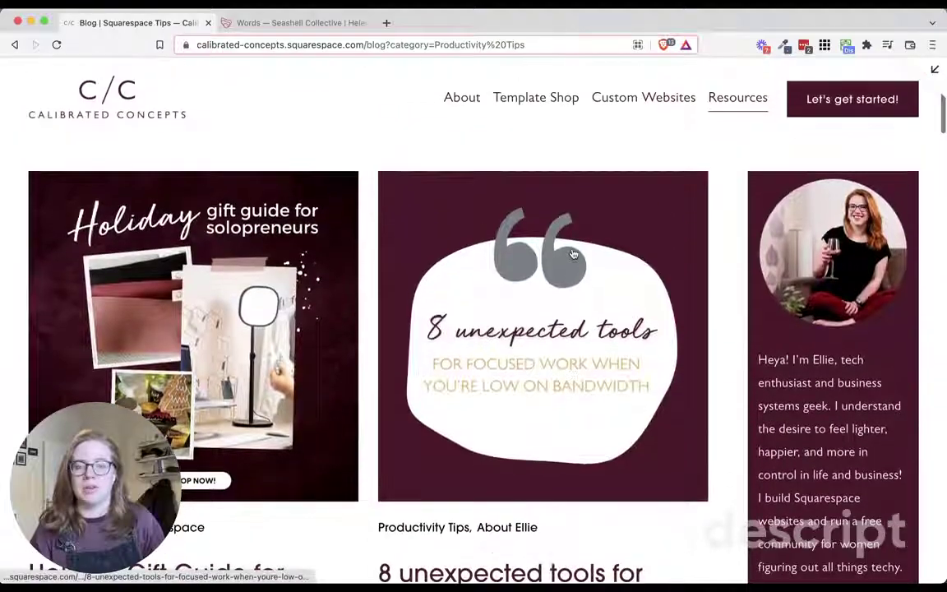
scroll(573, 253, "down", 10)
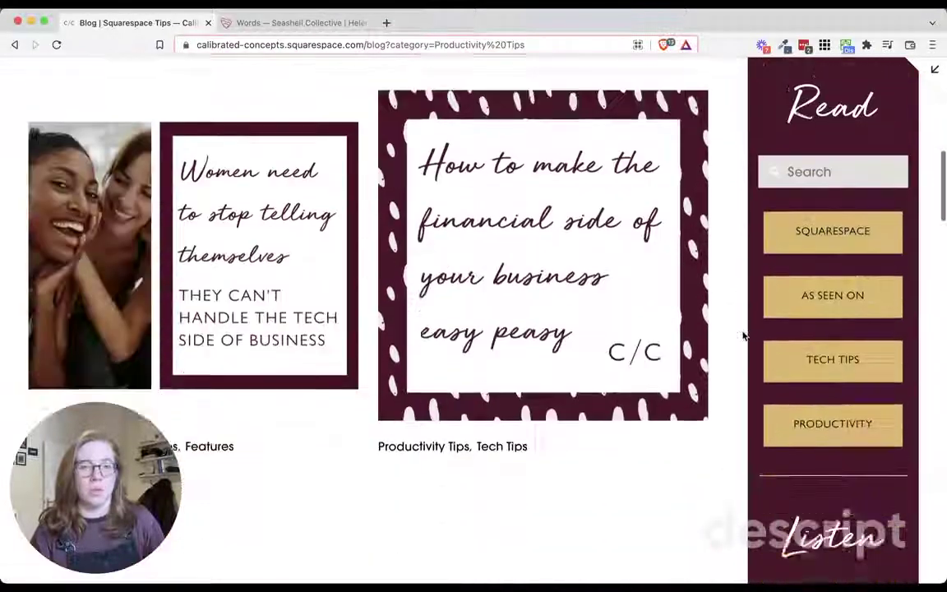
scroll(845, 195, "down", 3)
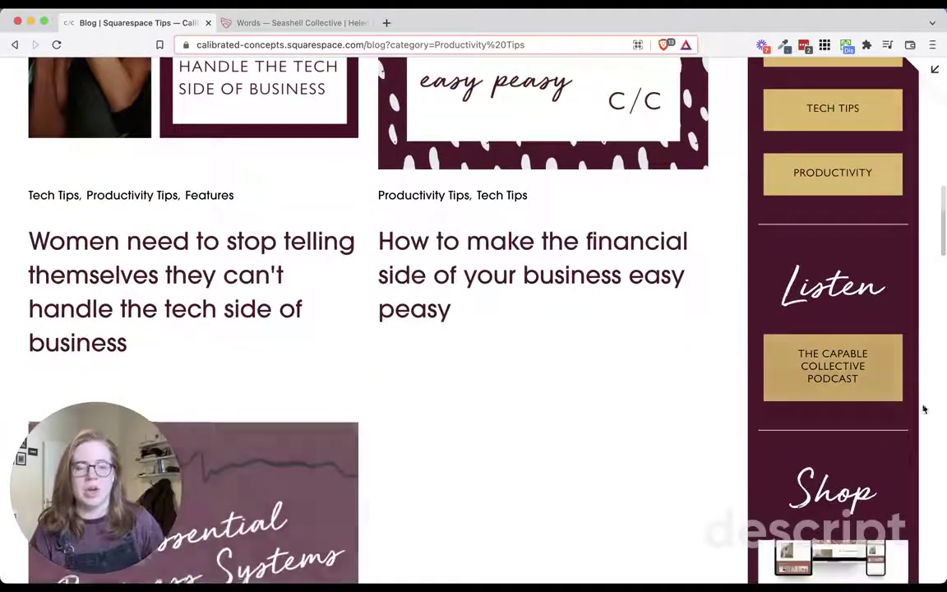
scroll(786, 353, "down", 4)
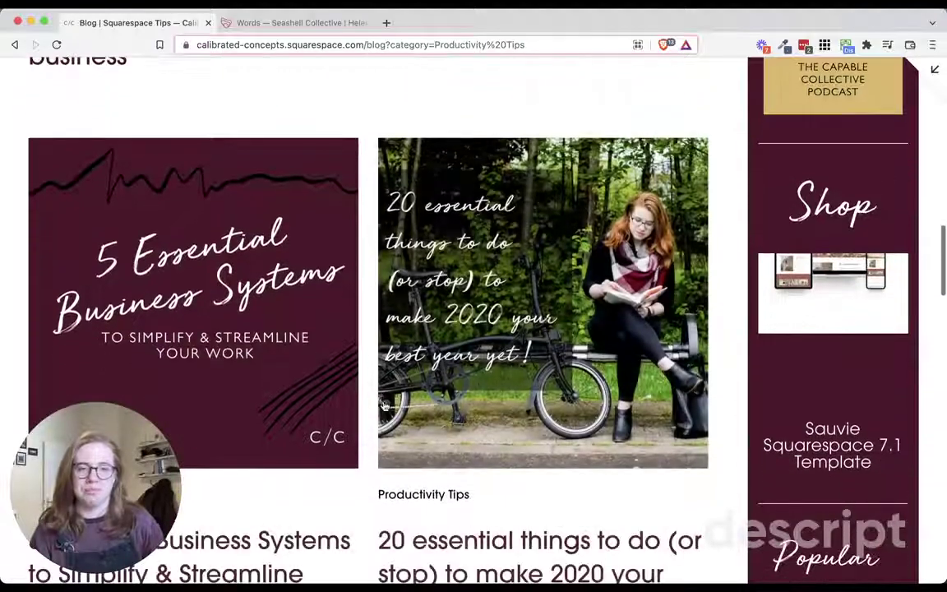
- Leave the full-page blog preview and return to the Squarespace site management view
scroll(794, 329, "up", 5)
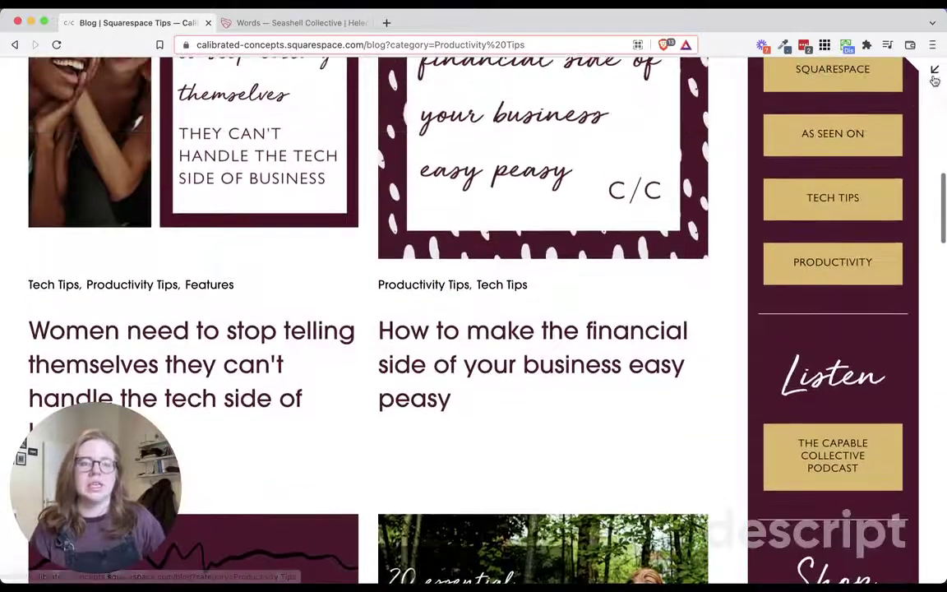
left_click(921, 78)
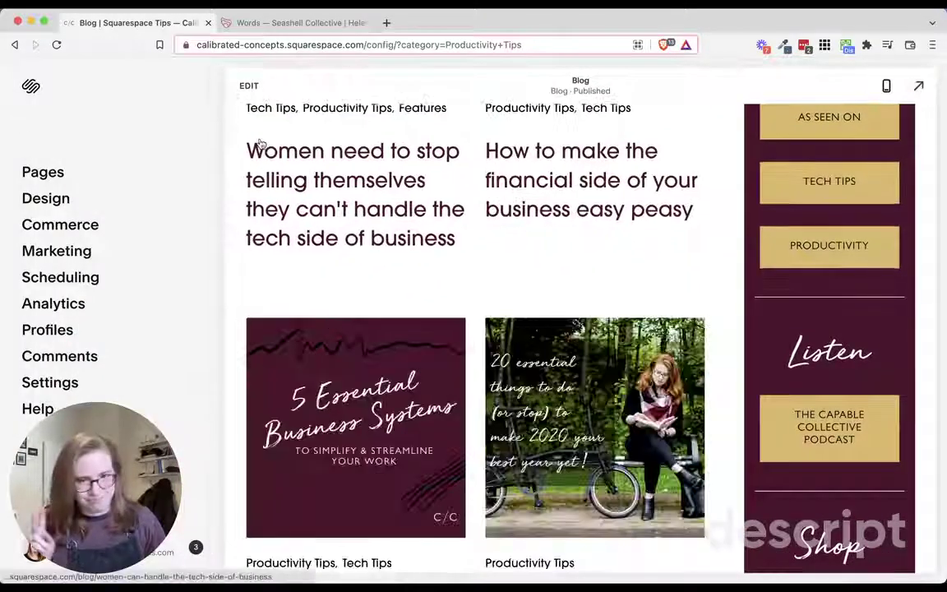
scroll(724, 237, "up", 5)
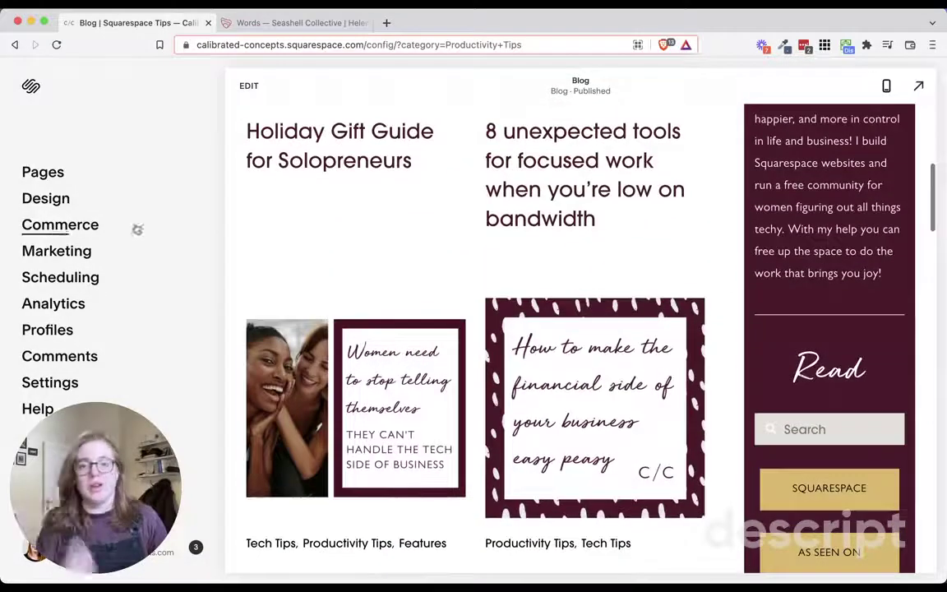
- Open sqspthemes.com in a new browser tab
left_click(388, 22)
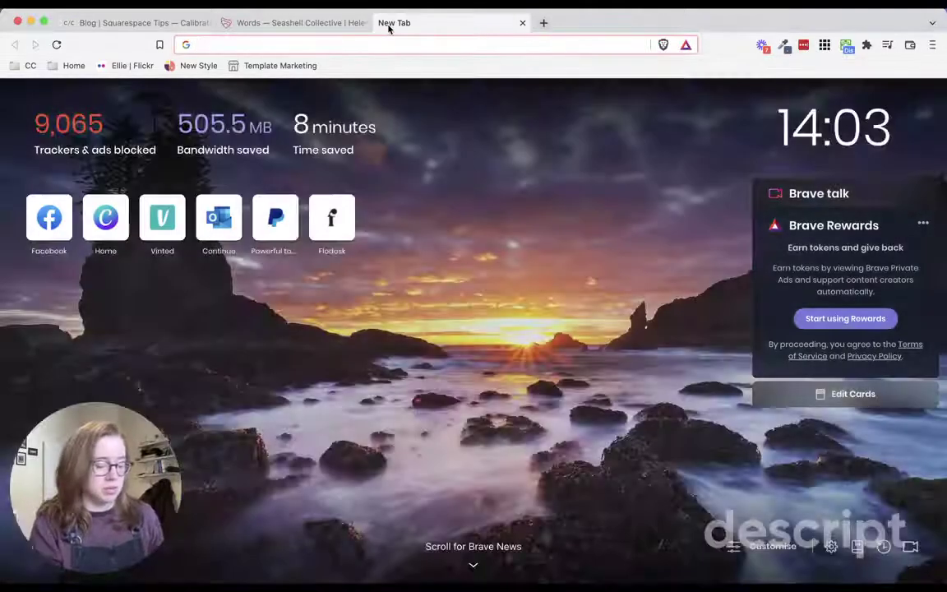
type("sqs")
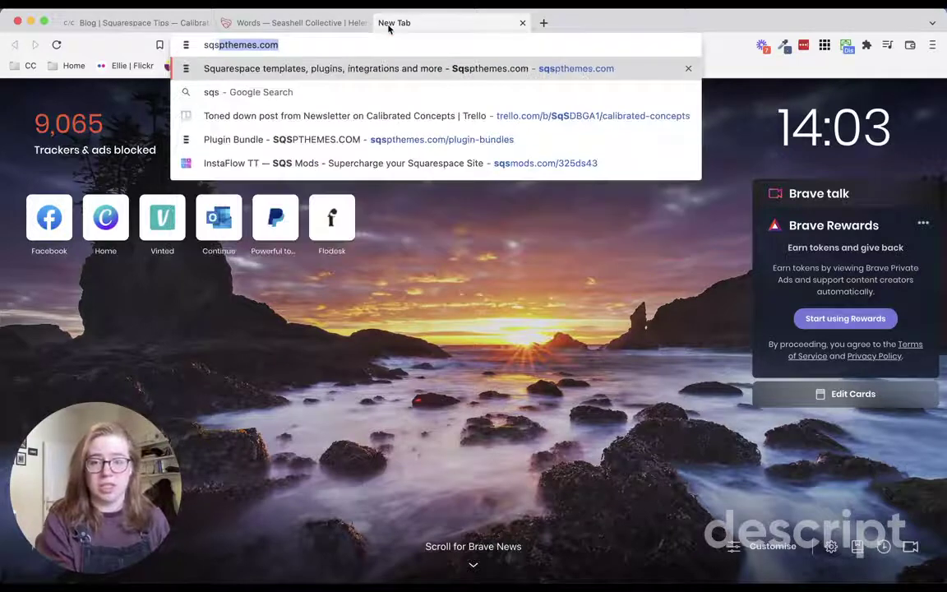
key("Return")
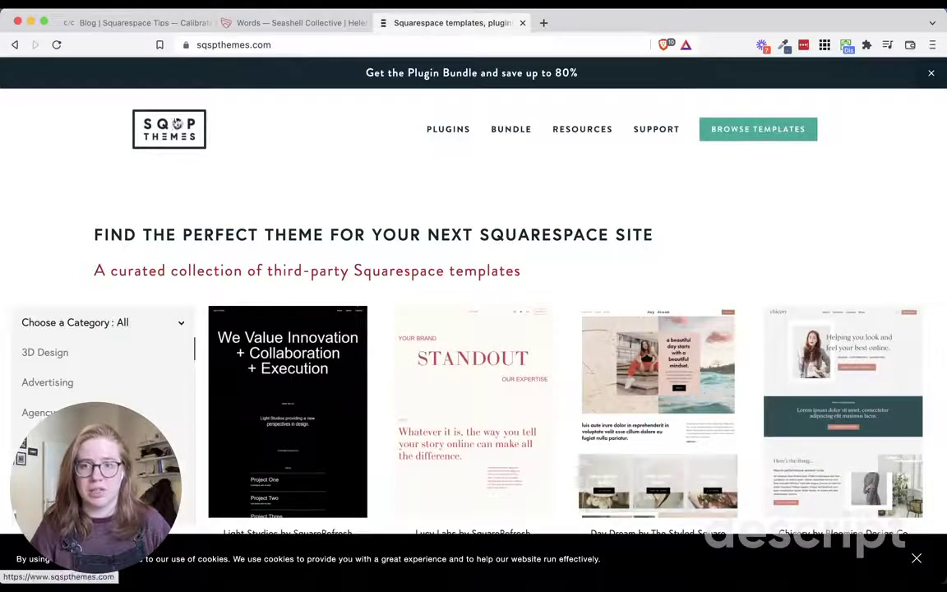
- Browse the SQSP Themes plugin shop and open the Squarespace Sidebar Plugin's product page
left_click(449, 131)
scroll(555, 183, "down", 3)
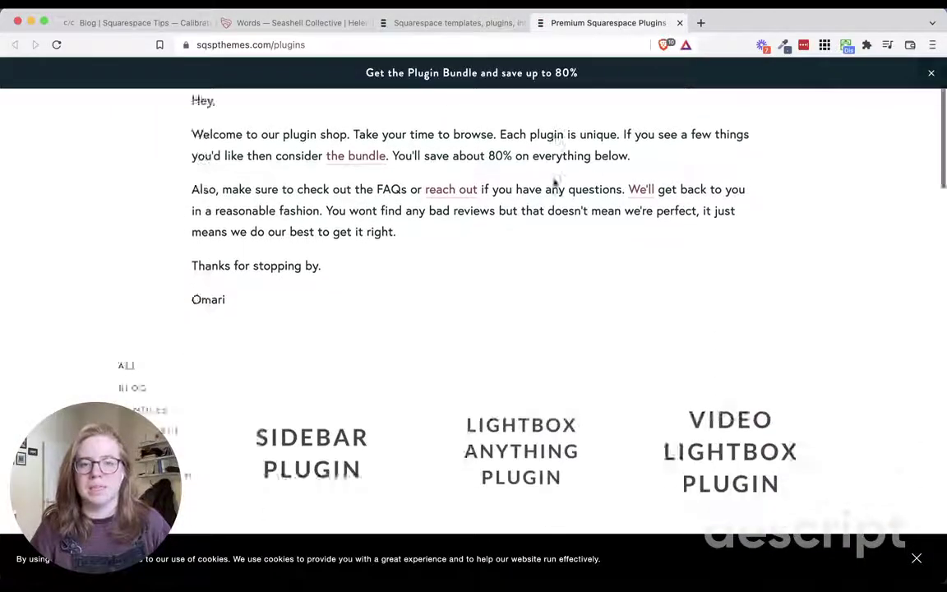
scroll(555, 183, "down", 3)
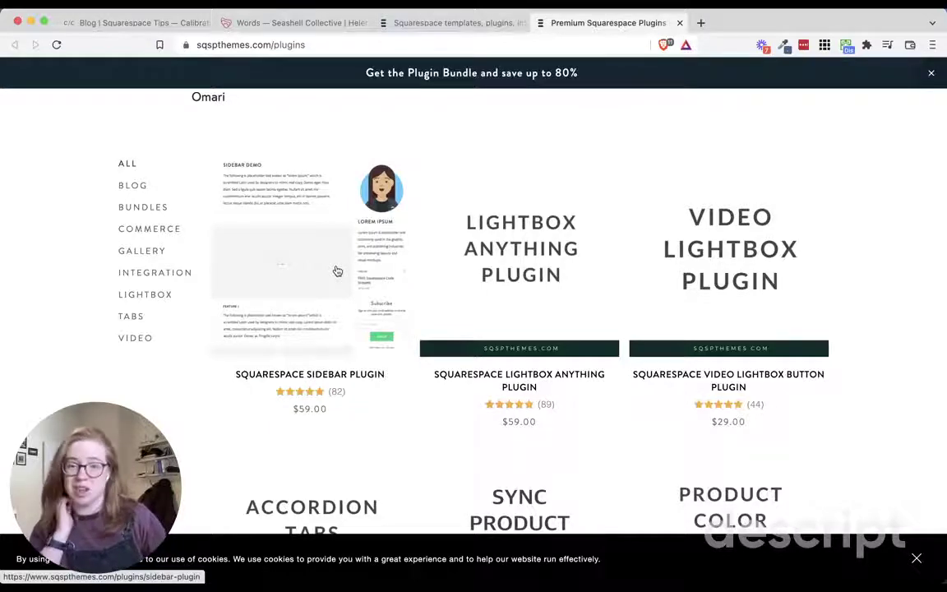
left_click(337, 272)
- Review the Sidebar Plugin's feature list and its Standard and Business license options
scroll(484, 281, "down", 5)
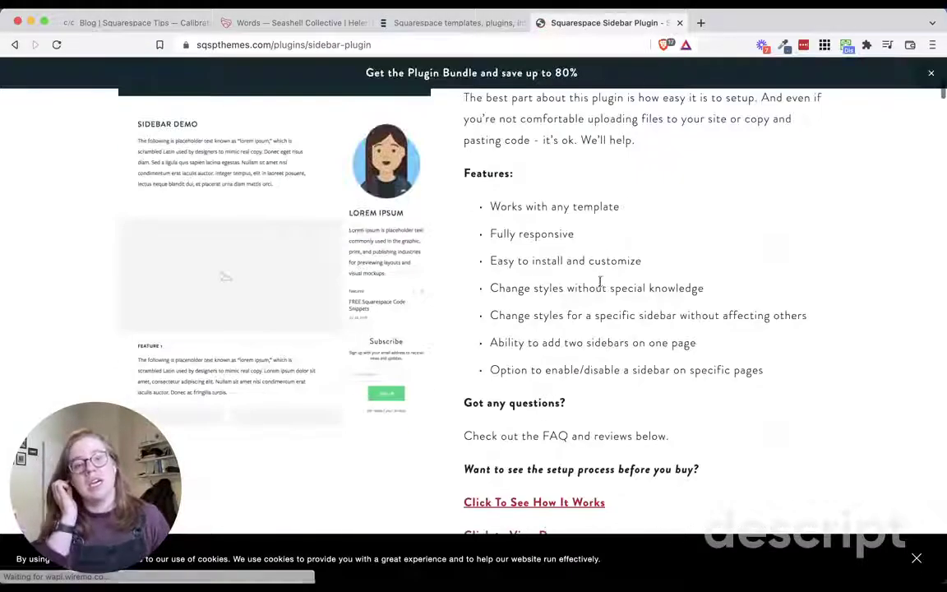
scroll(433, 296, "down", 5)
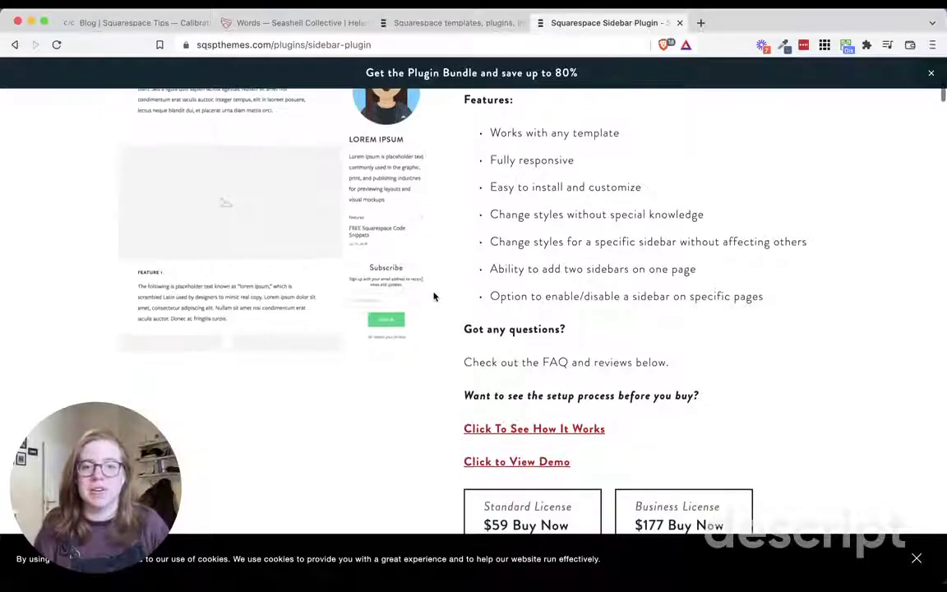
scroll(664, 211, "up", 3)
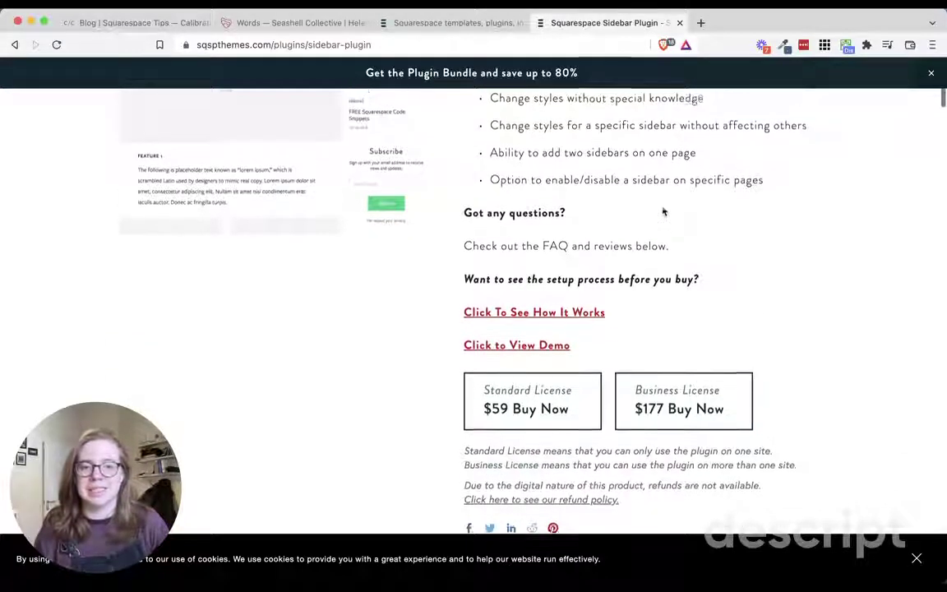
scroll(518, 295, "down", 5)
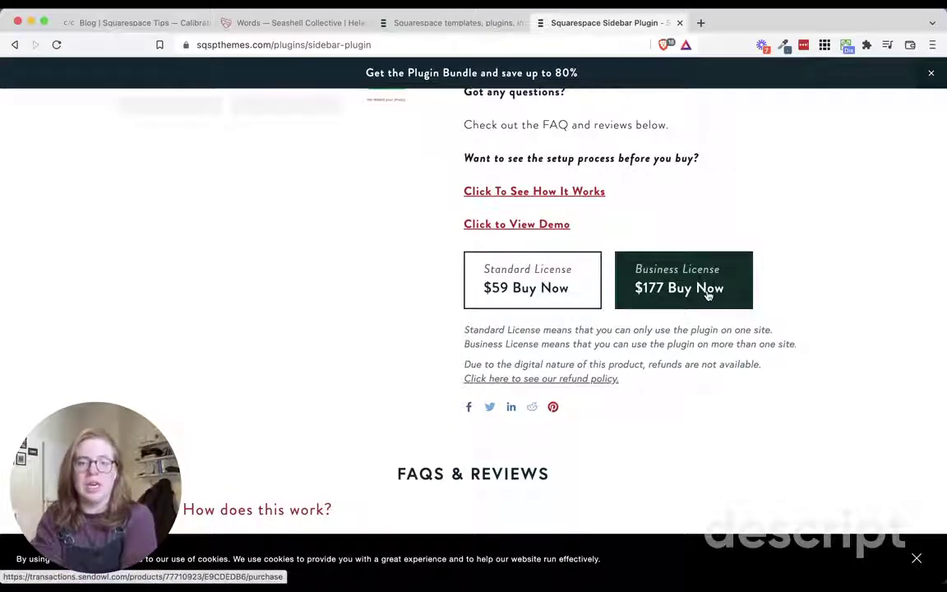
scroll(482, 269, "up", 2)
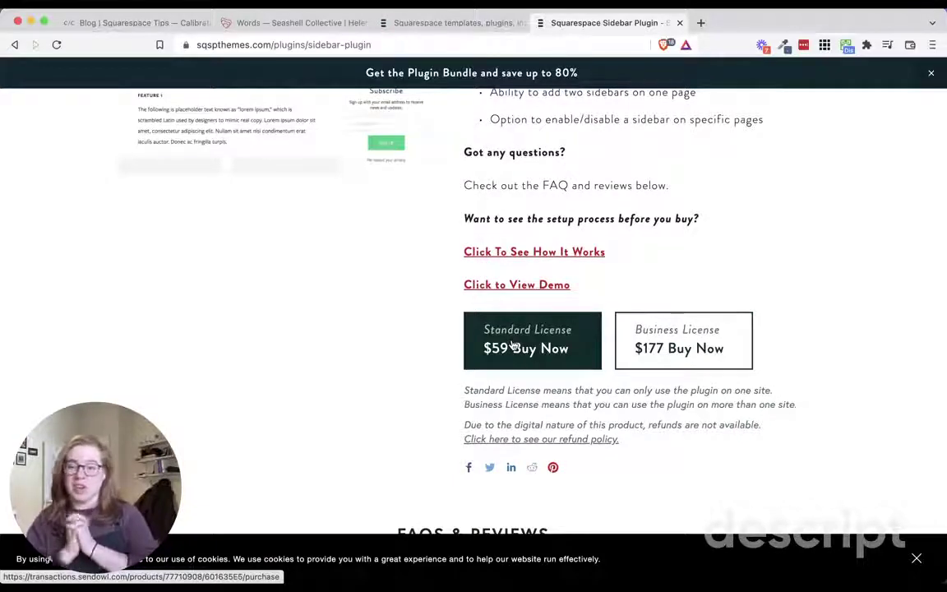
- Switch back to the Calibrated Concepts site and open the Sidebar page from its page list
left_click(102, 23)
left_click(43, 172)
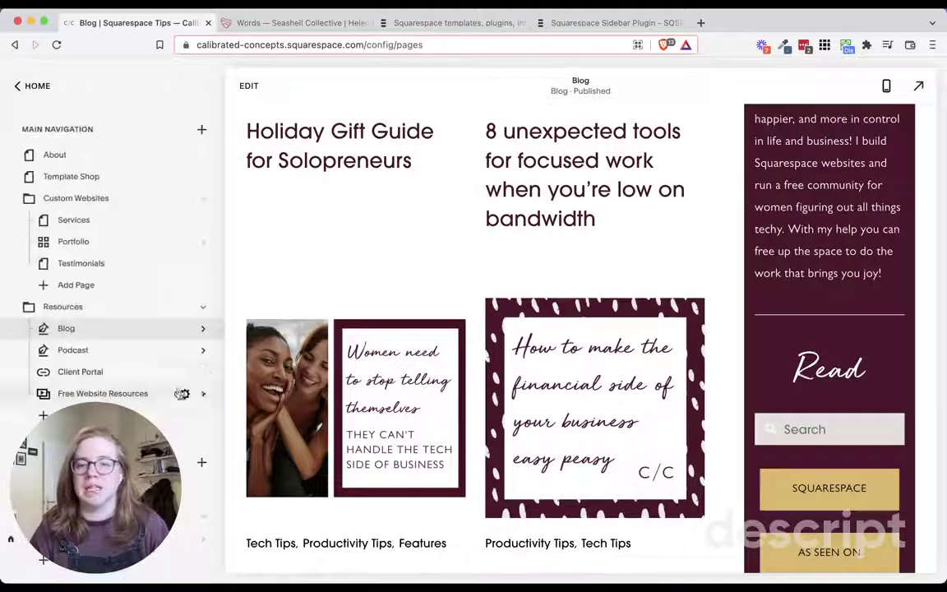
scroll(96, 296, "down", 1)
scroll(96, 296, "down", 10)
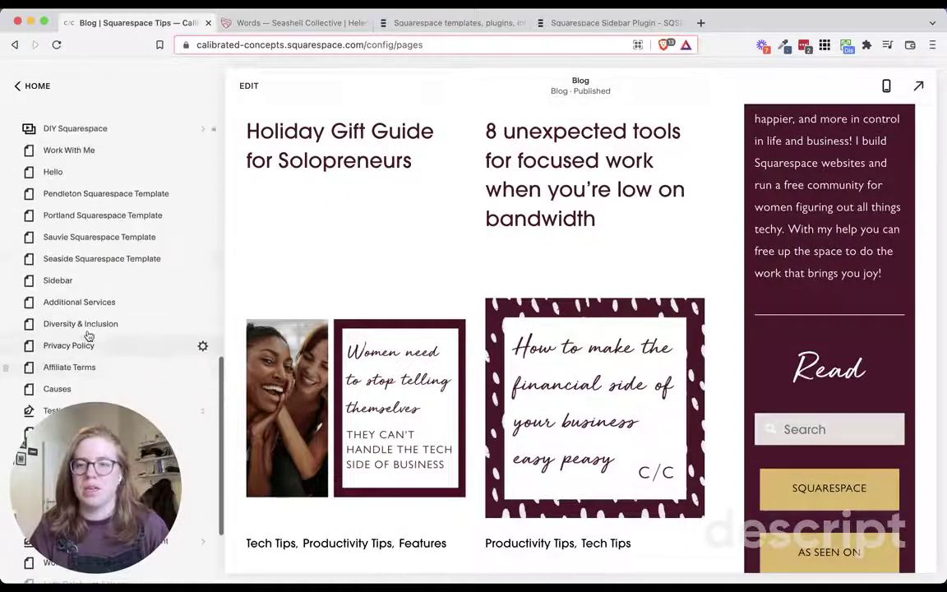
left_click(56, 280)
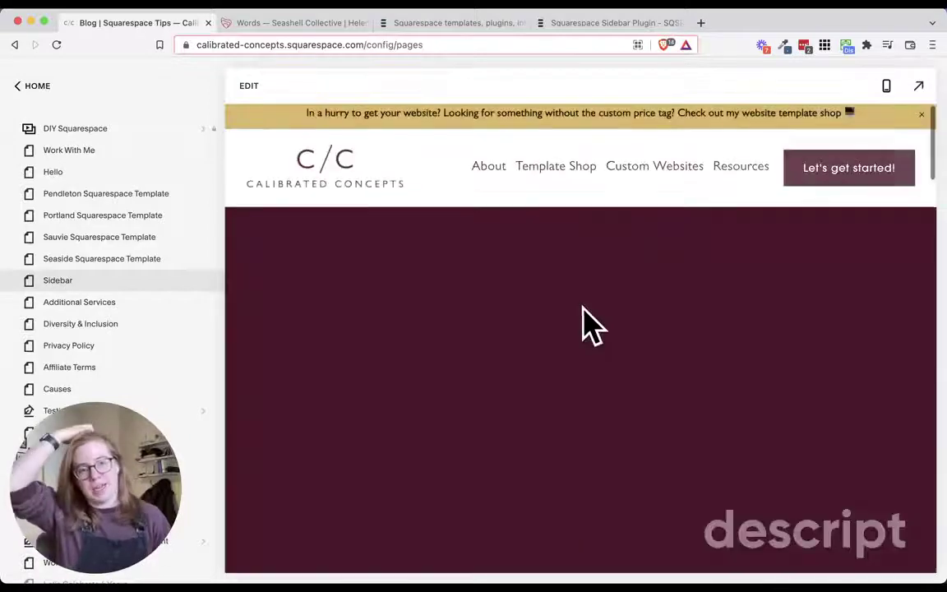
- Examine the Sidebar page's content down to the Popular Posts section, and return to the Blog page
scroll(608, 331, "down", 4)
scroll(606, 331, "down", 5)
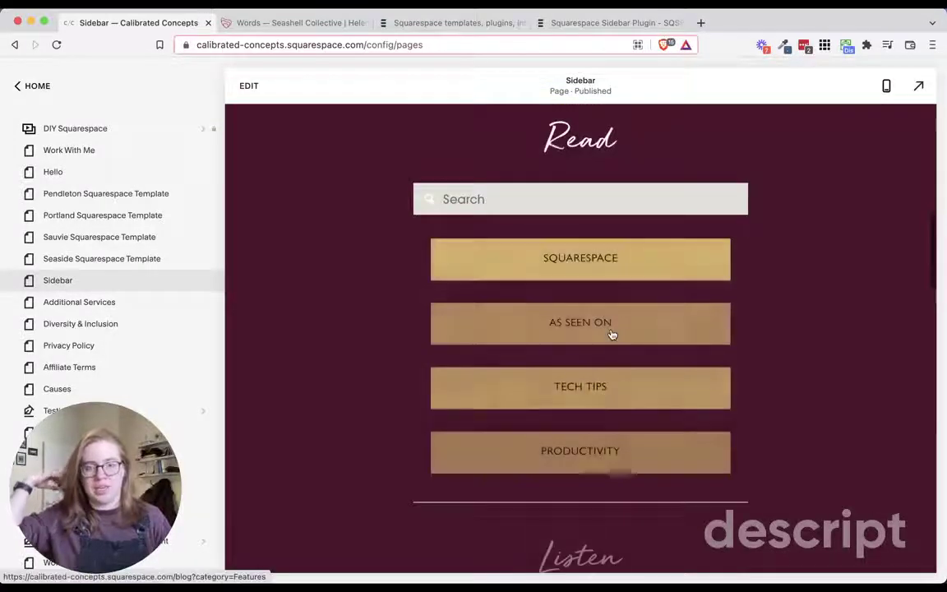
scroll(608, 333, "down", 2)
scroll(611, 331, "down", 5)
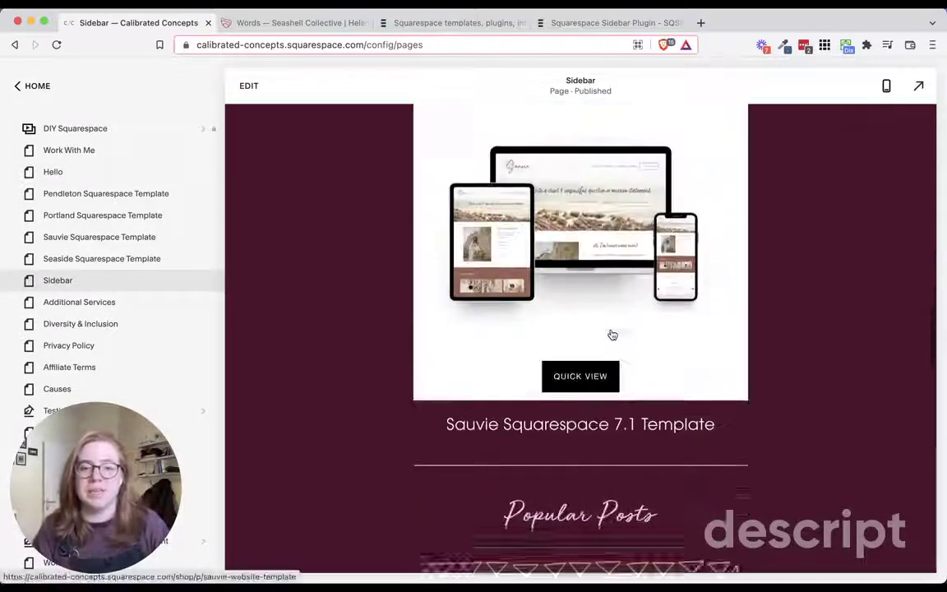
scroll(612, 332, "up", 5)
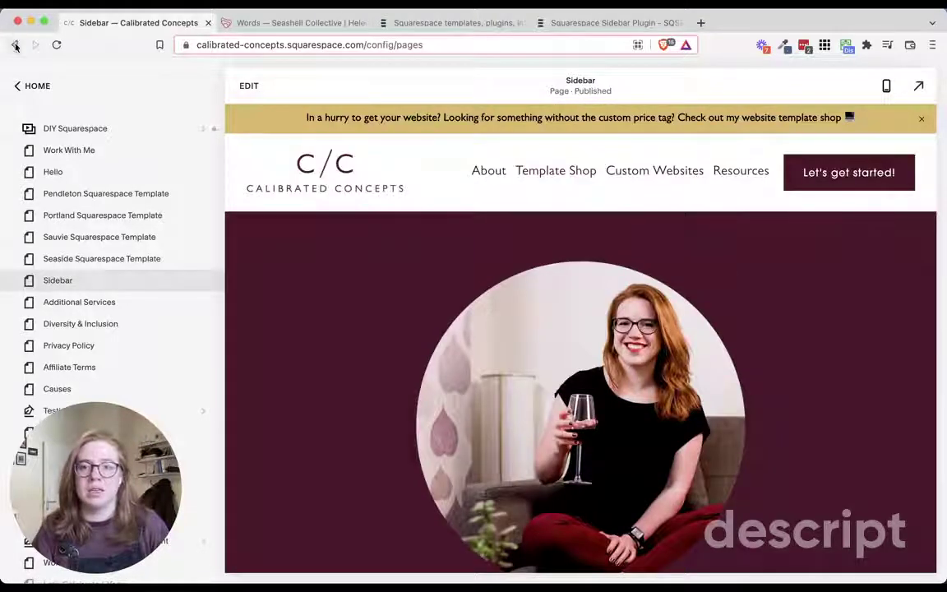
left_click(15, 46)
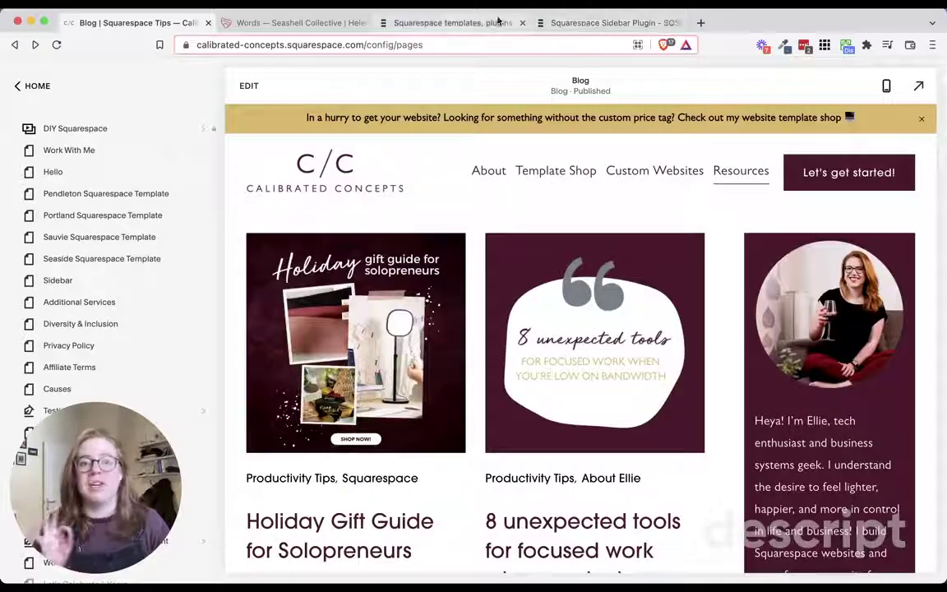
- Revisit the introduction on the Sidebar Plugin's product page and close the SQSP Themes home page tab
left_click(571, 23)
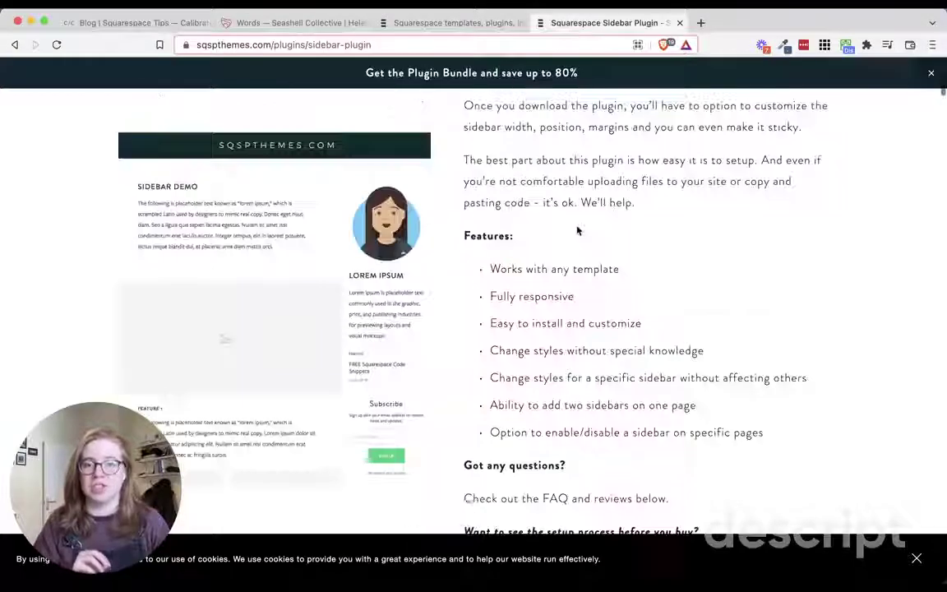
scroll(323, 218, "up", 5)
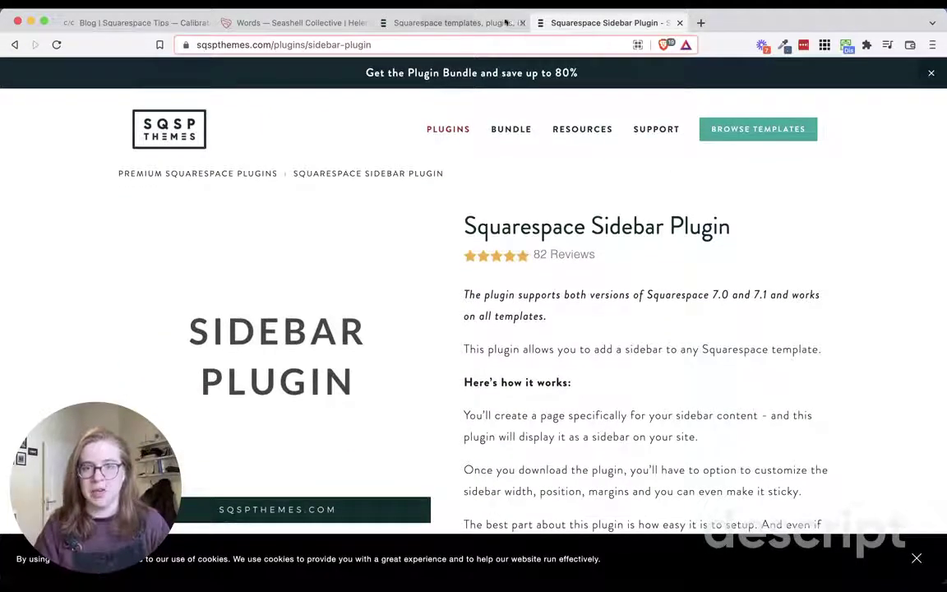
left_click(521, 23)
- Return to the Blog page and examine the sidebar's profile text, search field and category buttons
left_click(122, 22)
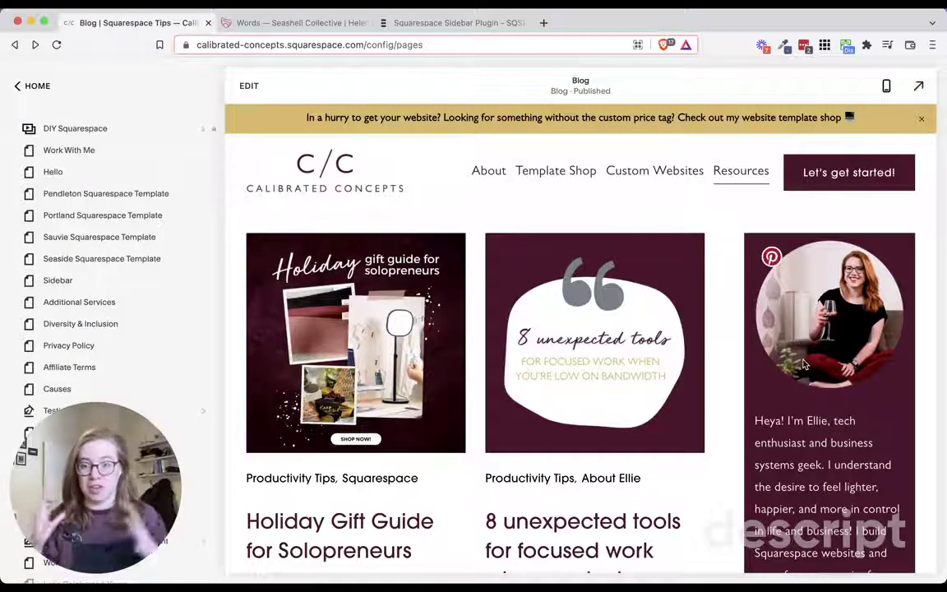
scroll(577, 501, "down", 2)
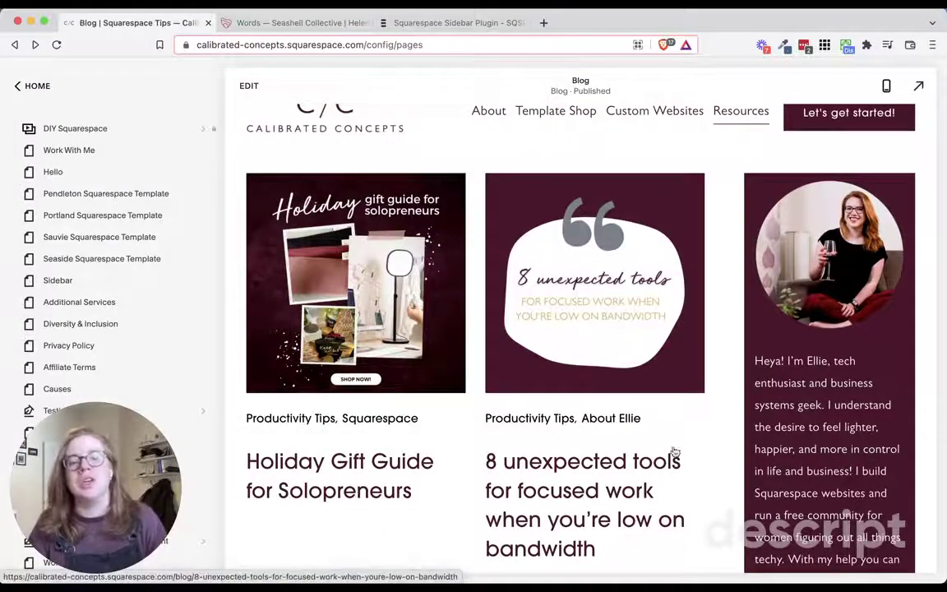
scroll(718, 456, "down", 12)
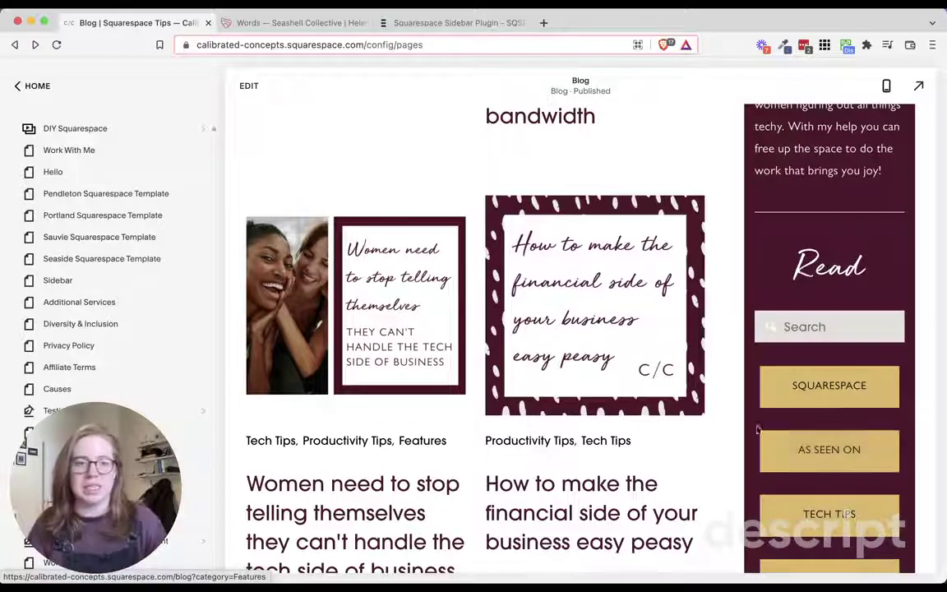
scroll(806, 386, "down", 1)
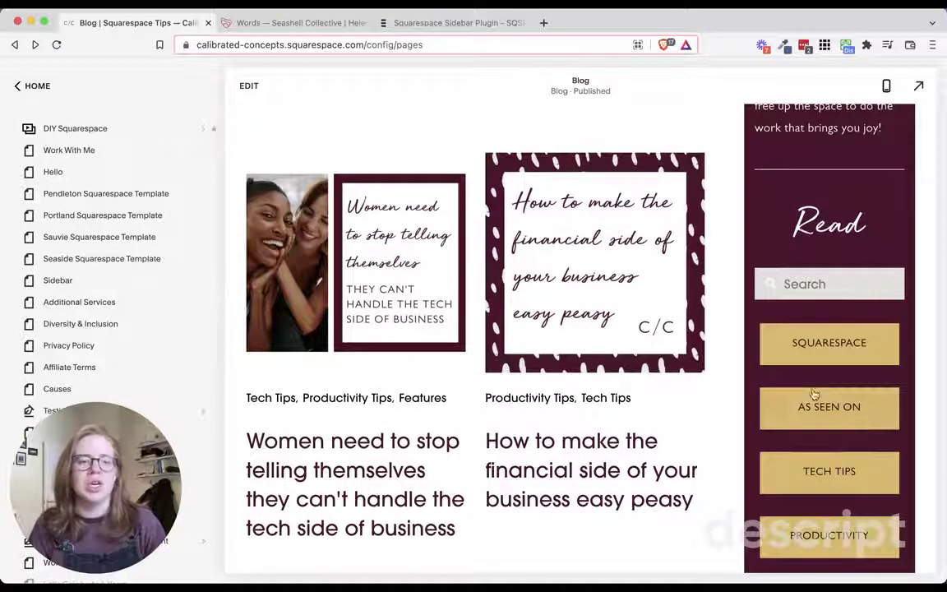
- Open the Sidebar page for editing and go to its Read section
left_click(60, 280)
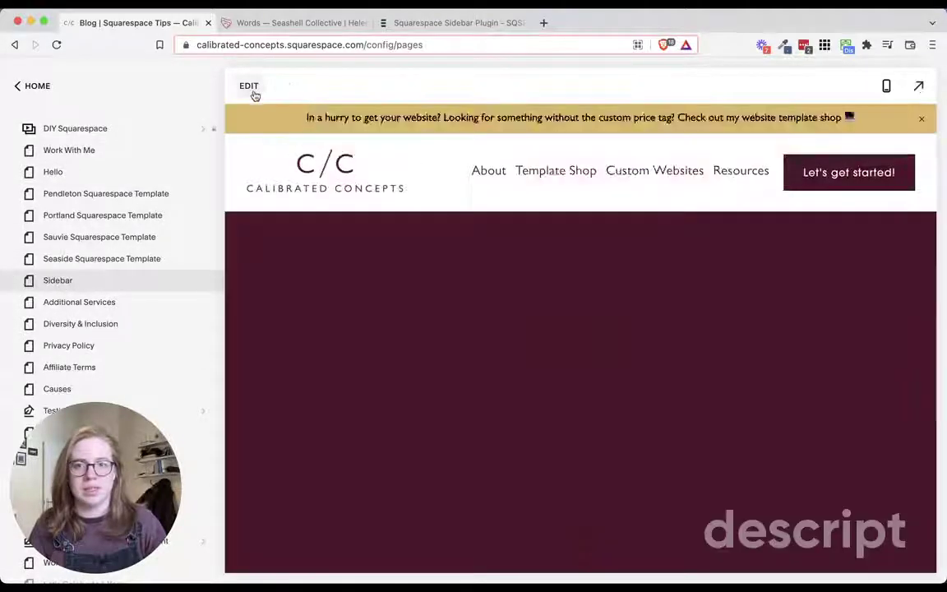
left_click(254, 91)
scroll(545, 304, "down", 6)
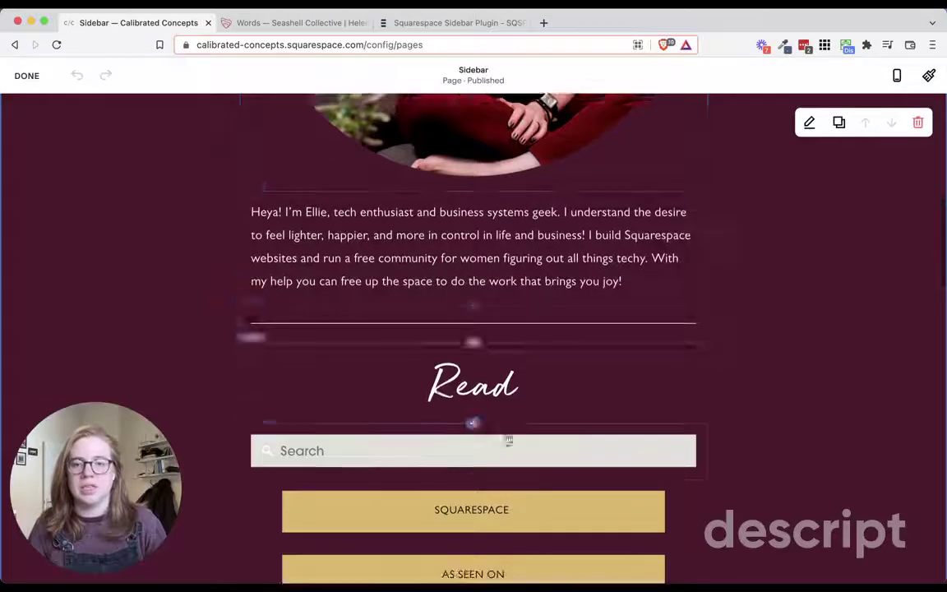
- Insert a Search block between the Read heading and the existing search field
left_click(473, 423)
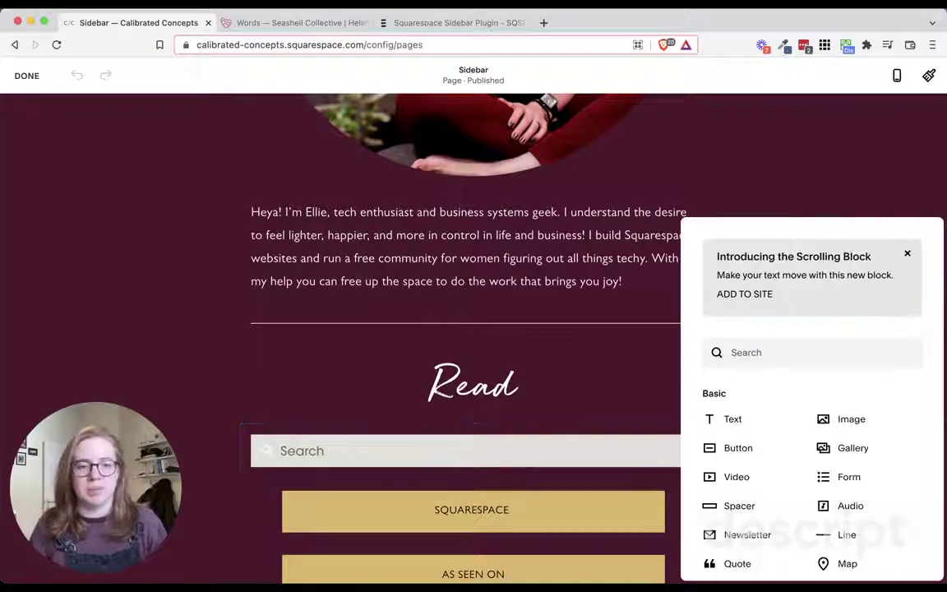
scroll(740, 465, "down", 3)
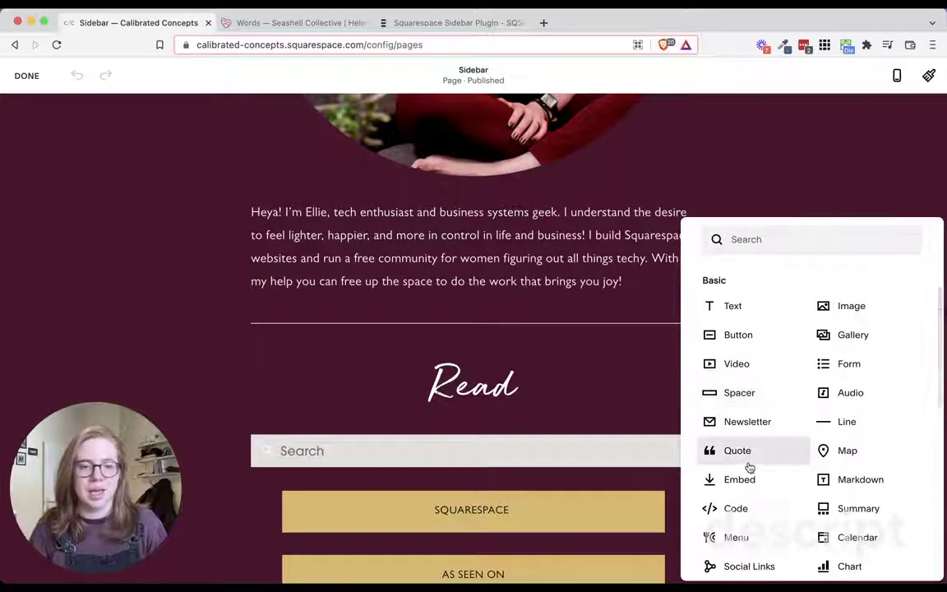
scroll(747, 466, "down", 1)
scroll(744, 395, "up", 1)
scroll(744, 334, "down", 10)
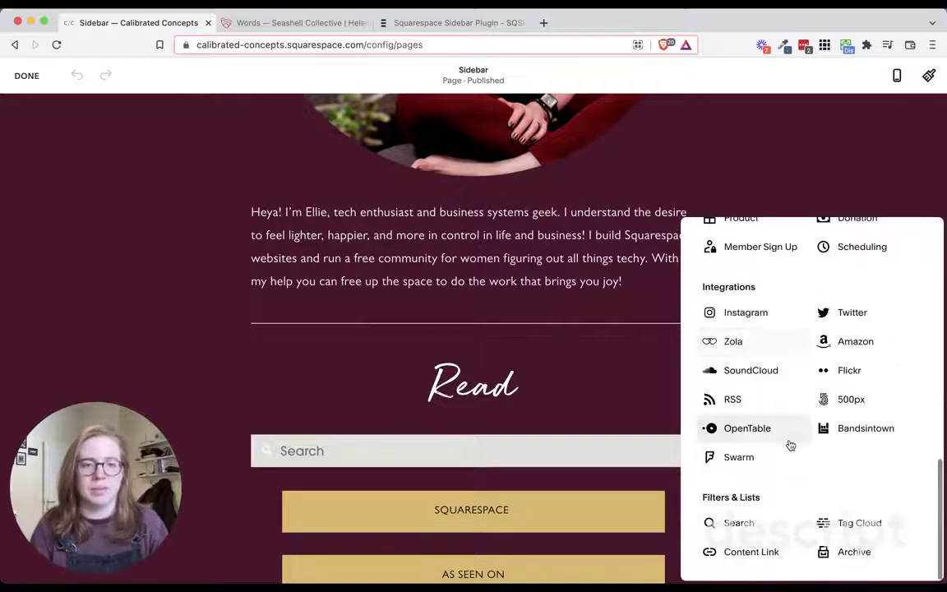
left_click(735, 531)
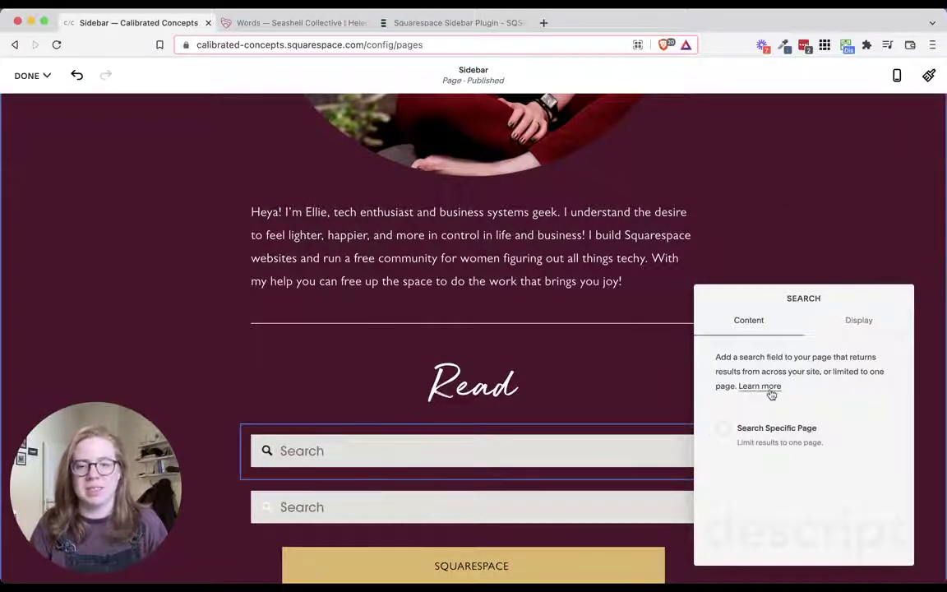
- Try the Light theme on the new Search block, and set it back to Dark
left_click(861, 320)
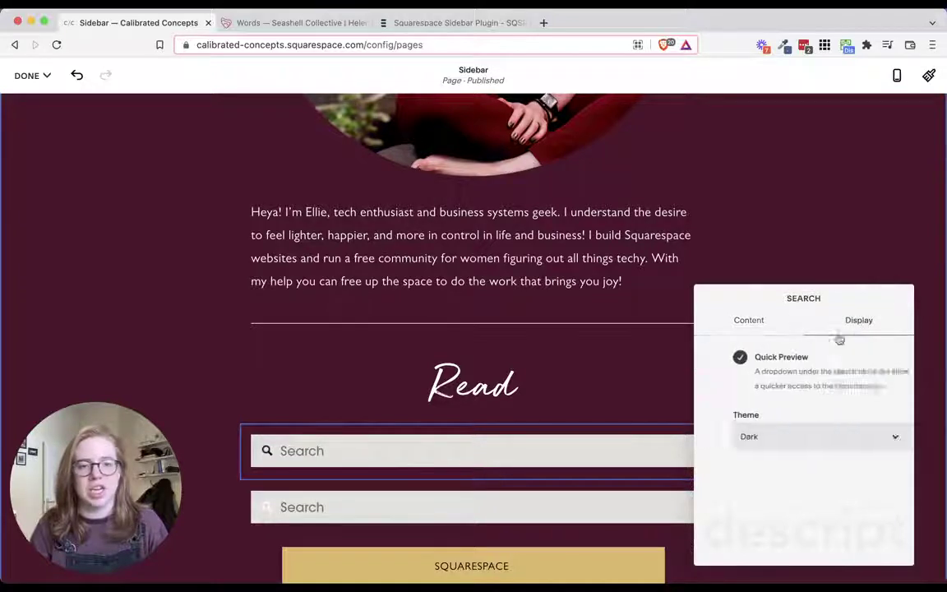
left_click(765, 435)
left_click(756, 454)
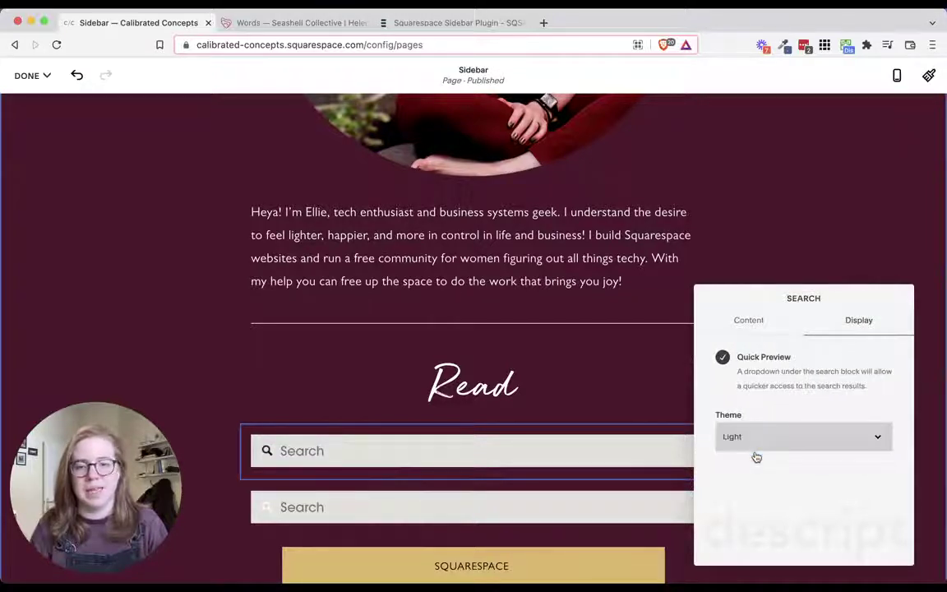
left_click(757, 438)
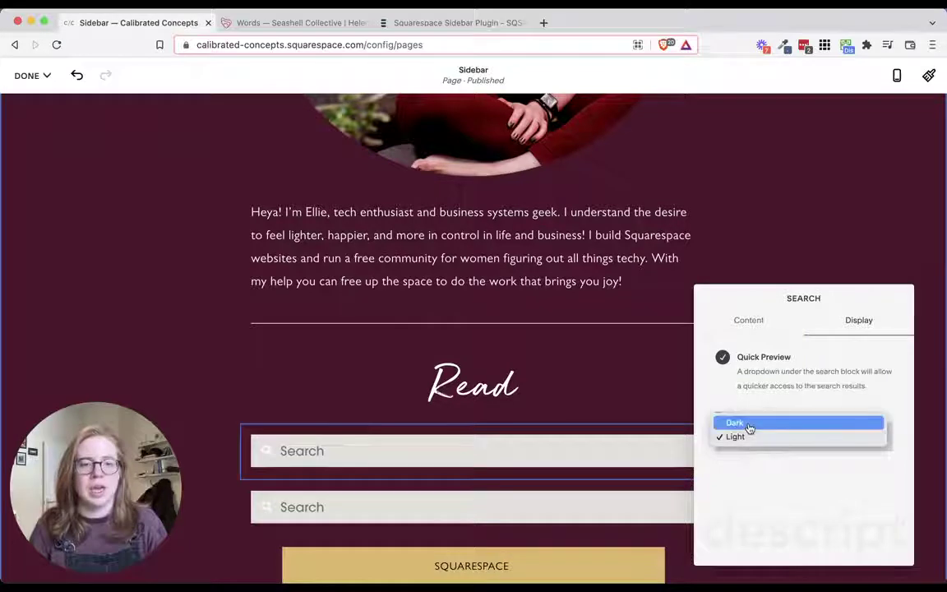
left_click(750, 426)
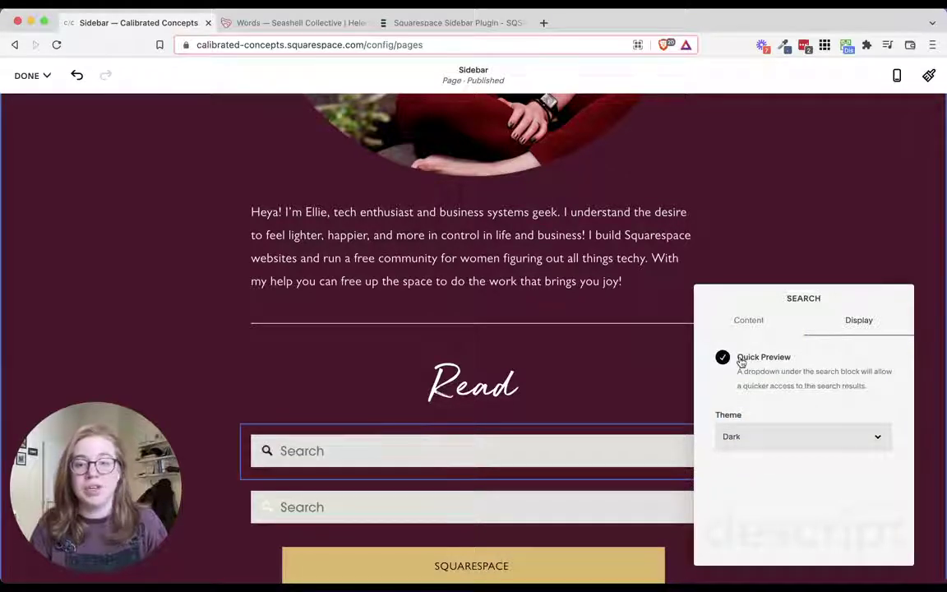
- Limit the new Search block's results to the Blog page, and change the selected page to Podcast
left_click(744, 321)
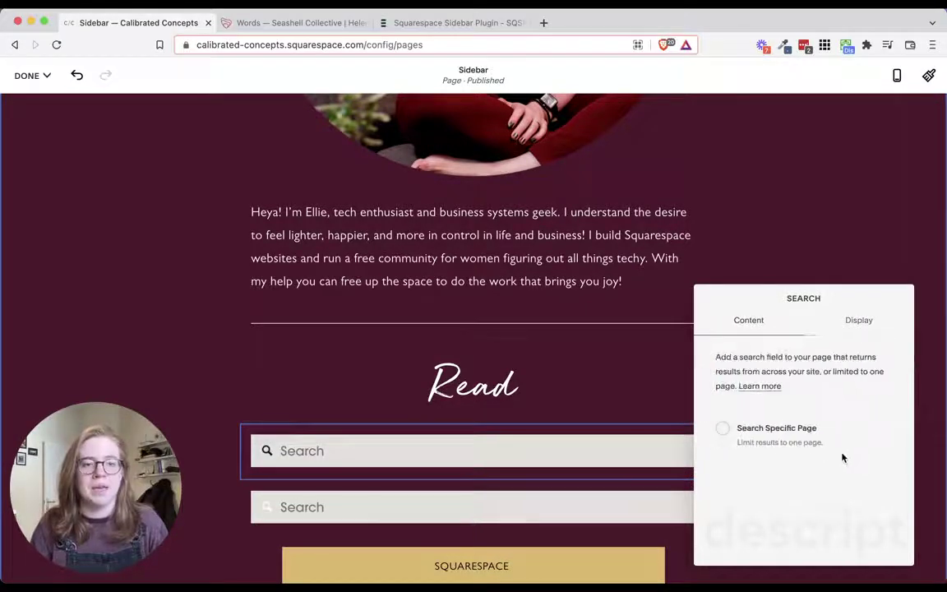
left_click(793, 431)
scroll(769, 477, "down", 3)
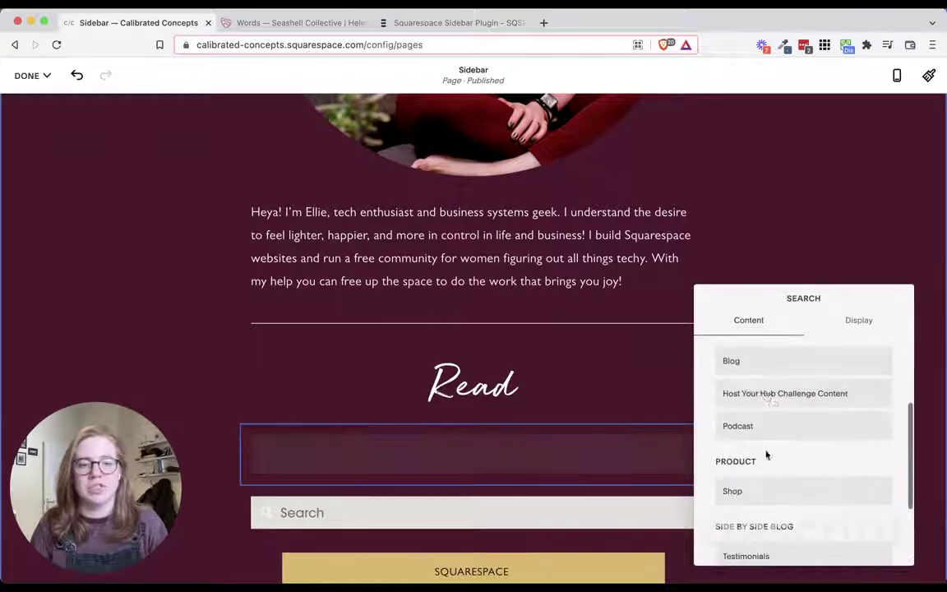
left_click(748, 360)
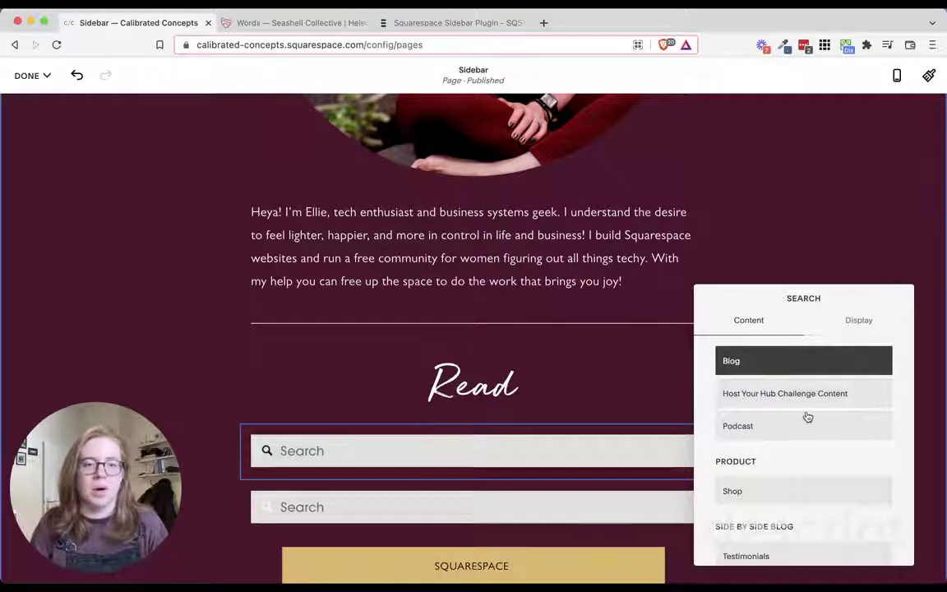
scroll(806, 417, "down", 3)
left_click(746, 378)
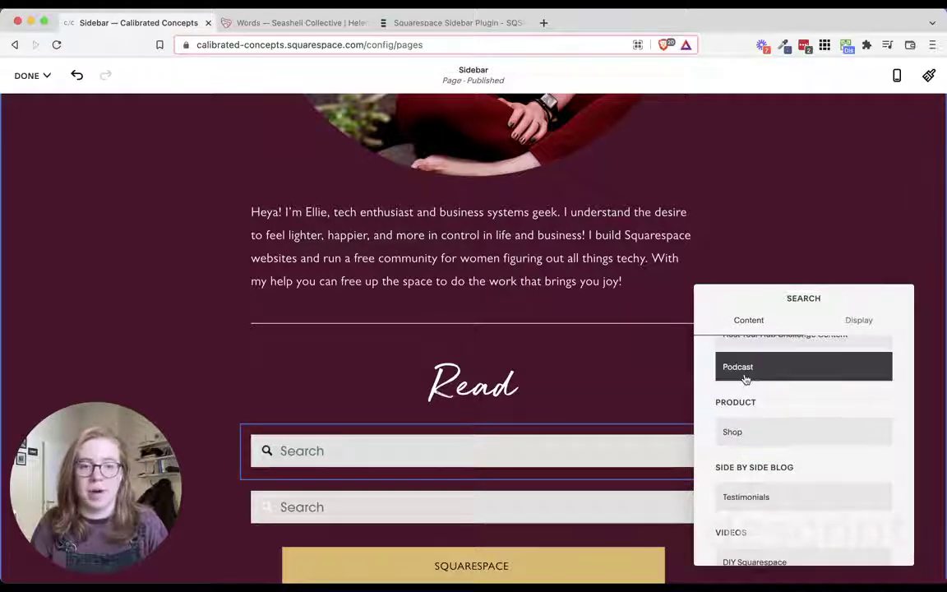
scroll(790, 445, "down", 3)
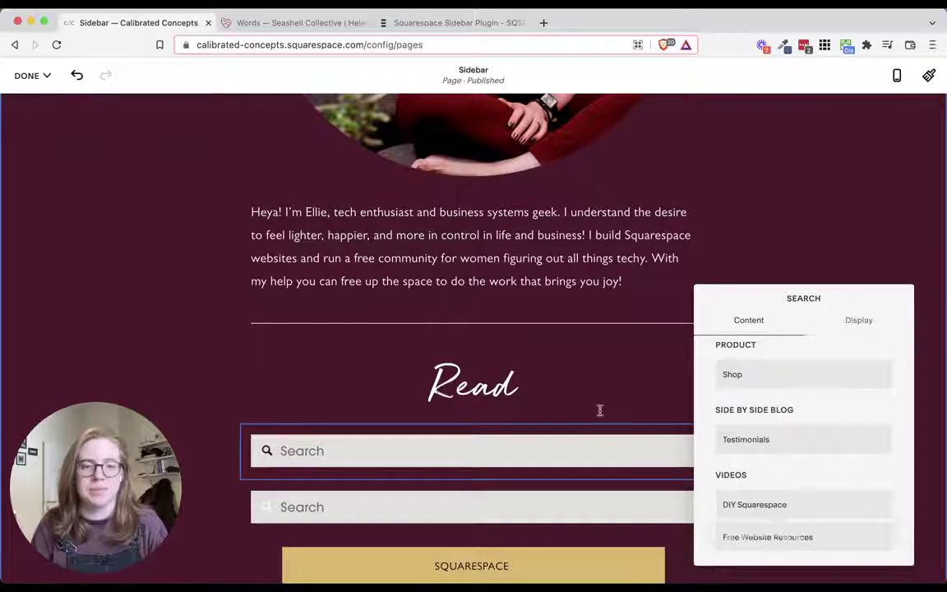
- Delete the extra Search block directly below the Read heading
left_click(609, 438)
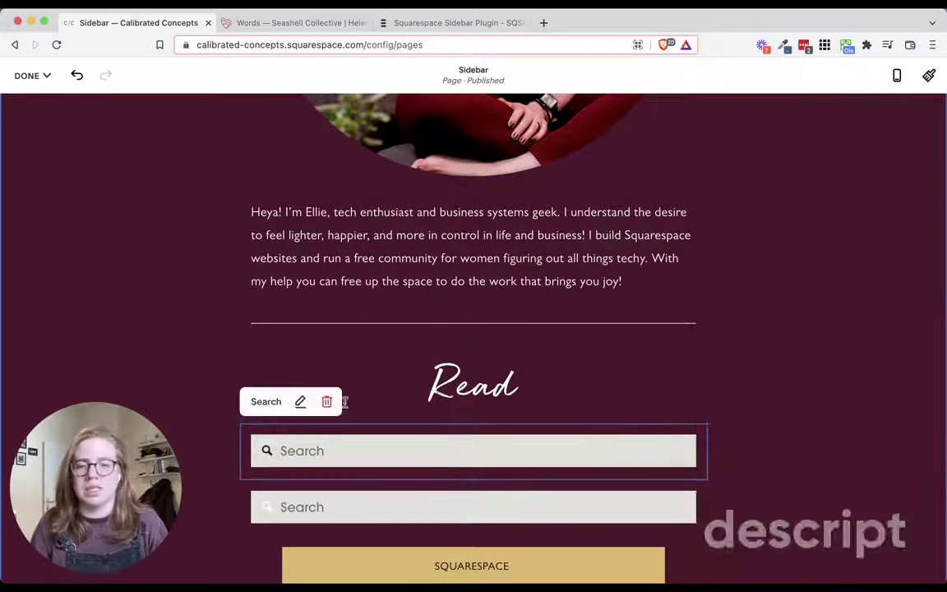
left_click(326, 402)
left_click(547, 360)
- Open the SQUARESPACE button's settings and clear its link
scroll(532, 376, "down", 5)
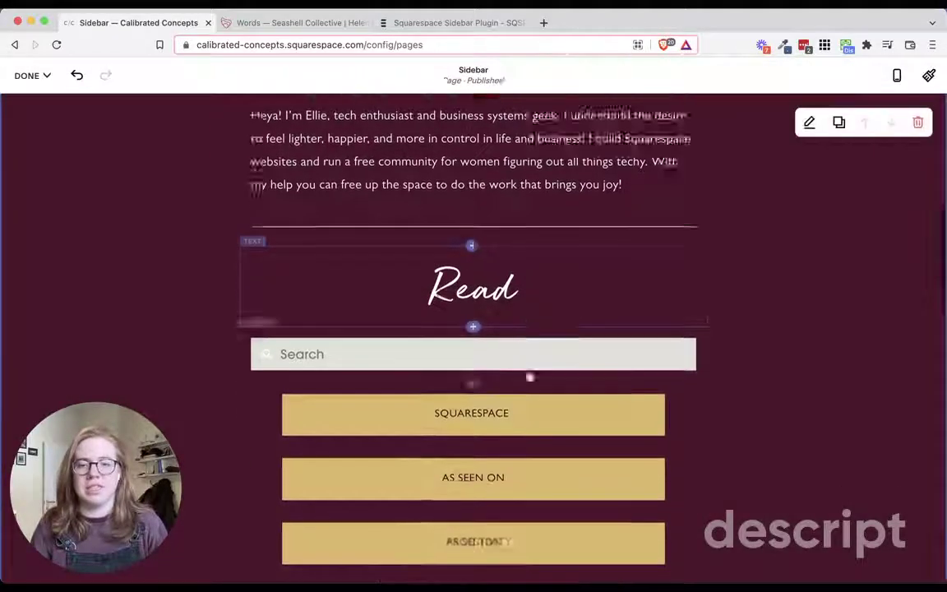
left_click(442, 317)
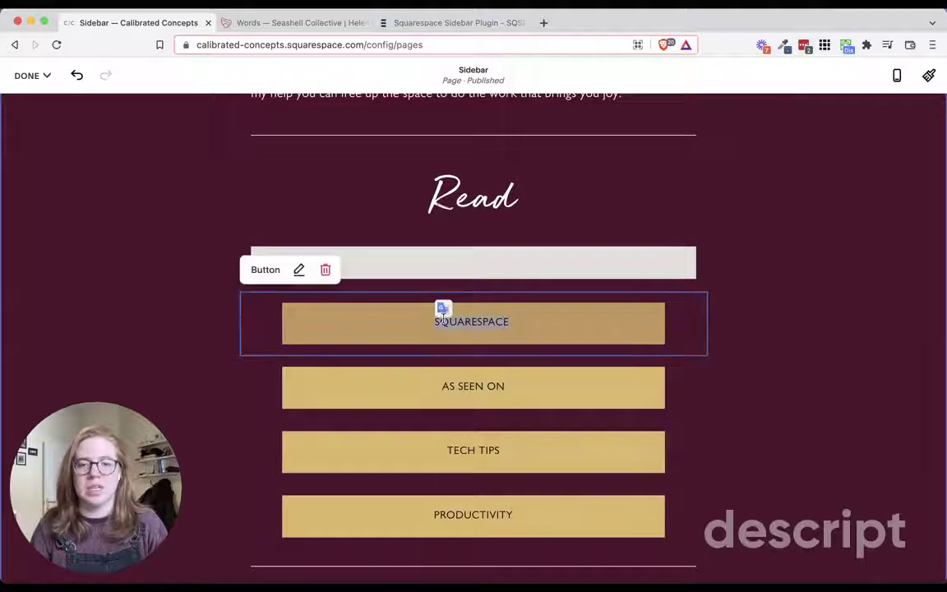
left_click(299, 270)
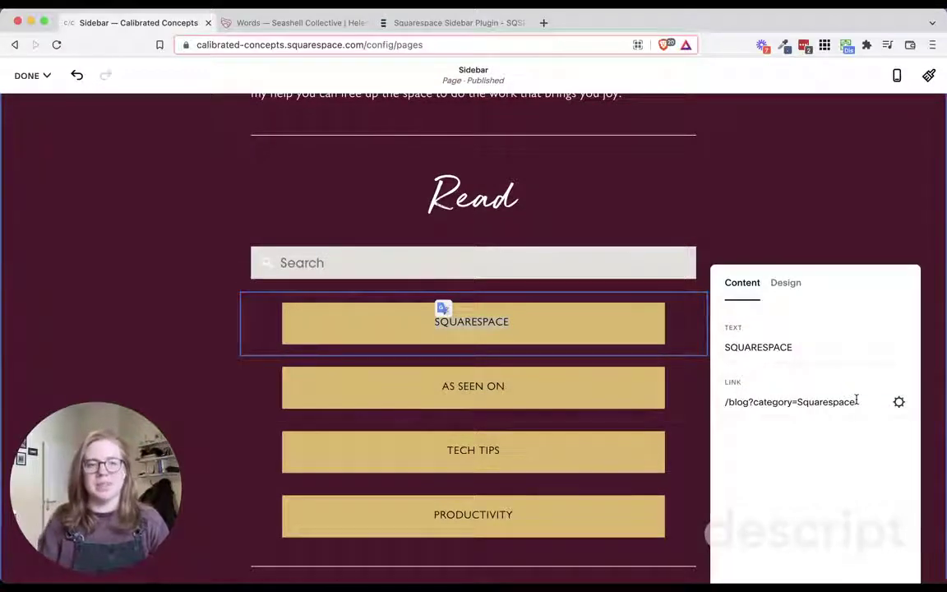
triple_click(857, 401)
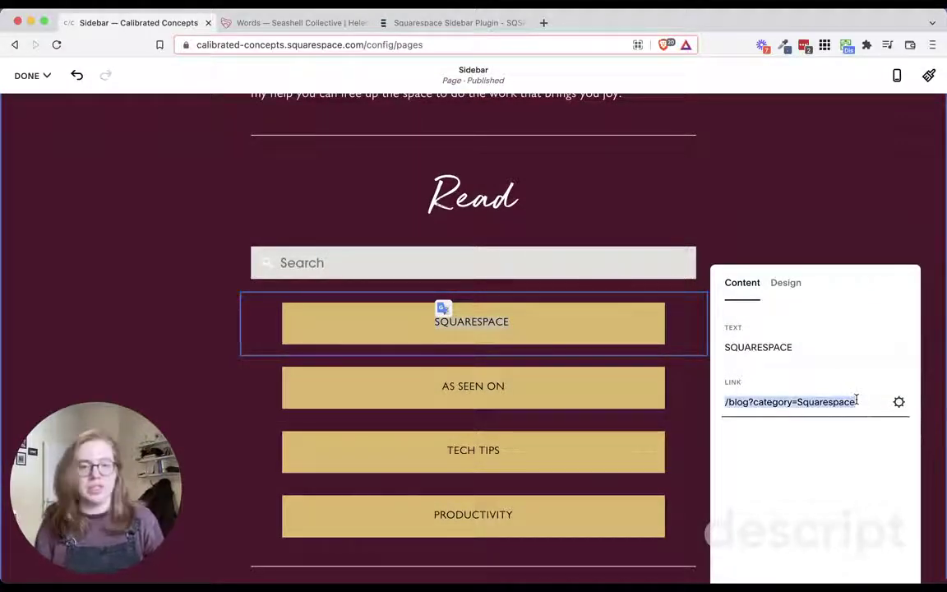
key("BackSpace")
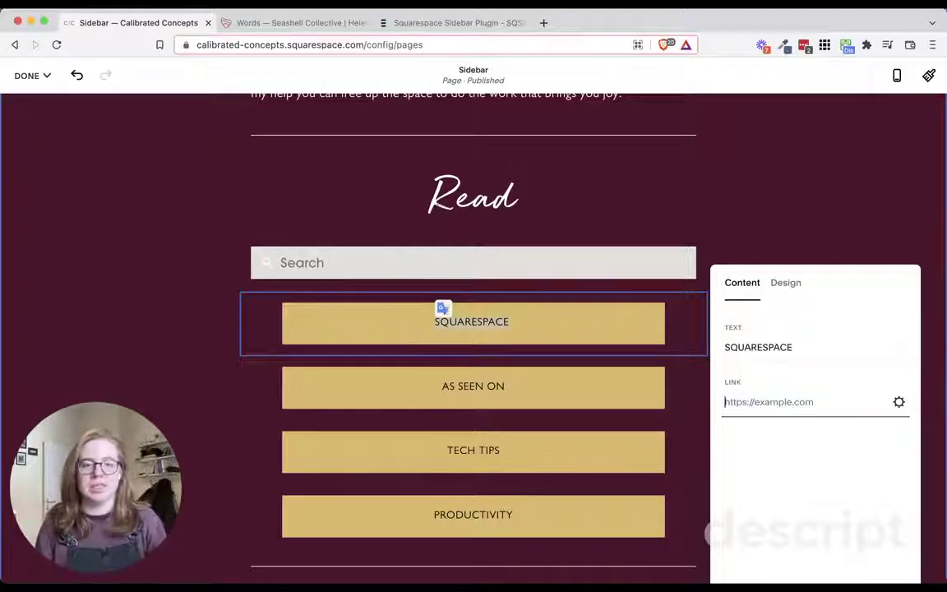
- Link the SQUARESPACE button to the /blog page with the Squarespace category, and save the link
left_click(899, 402)
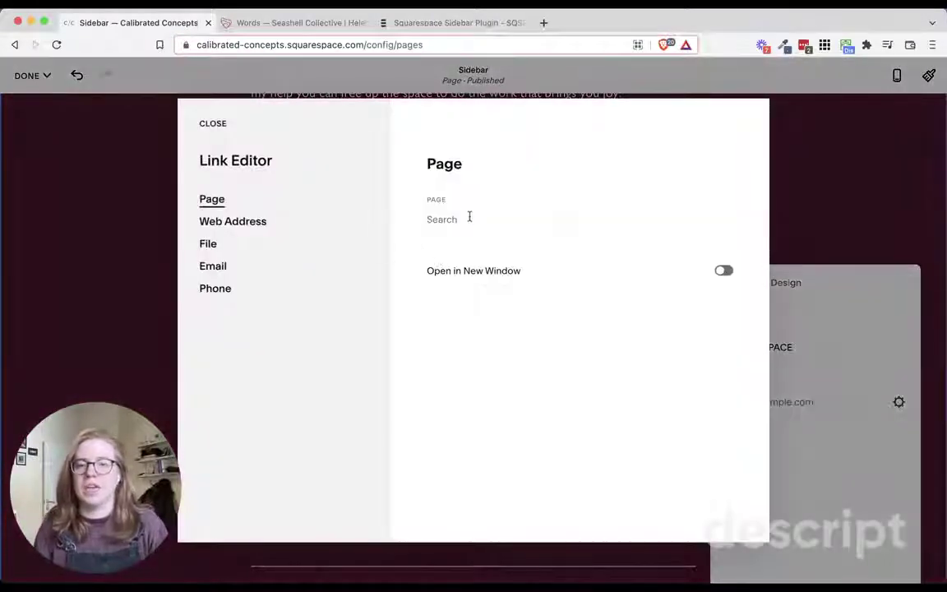
left_click(455, 216)
type("/")
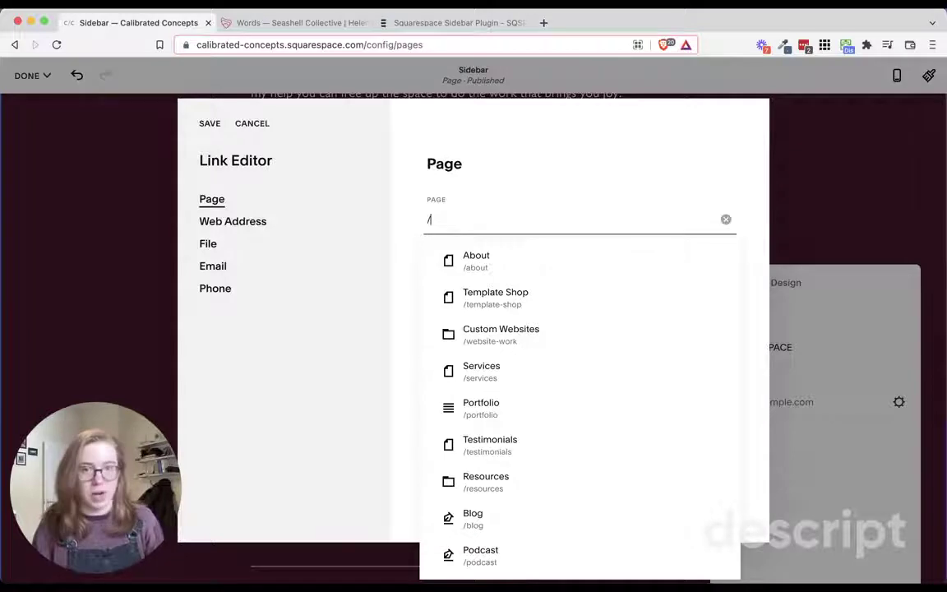
type("/blog")
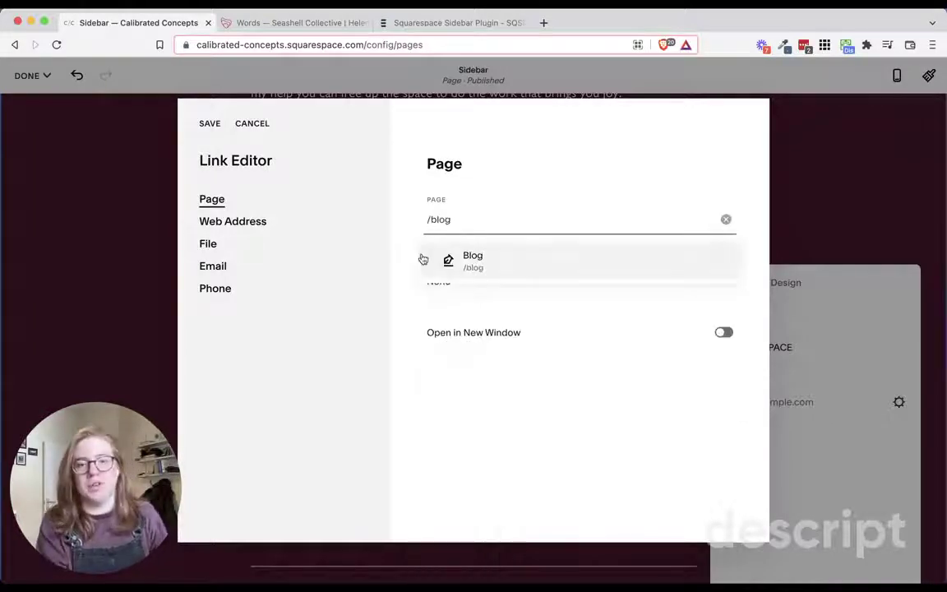
left_click(441, 261)
left_click(434, 280)
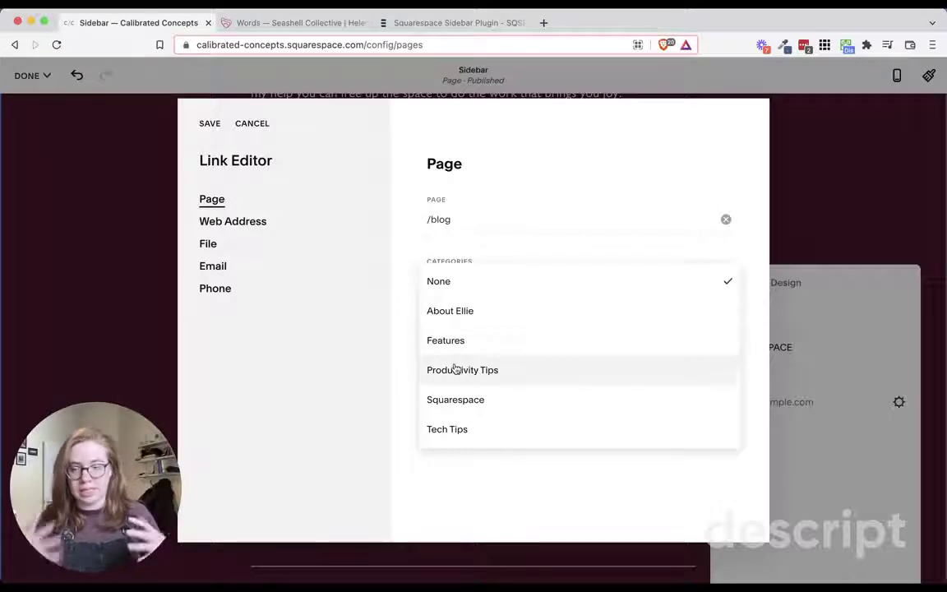
left_click(463, 399)
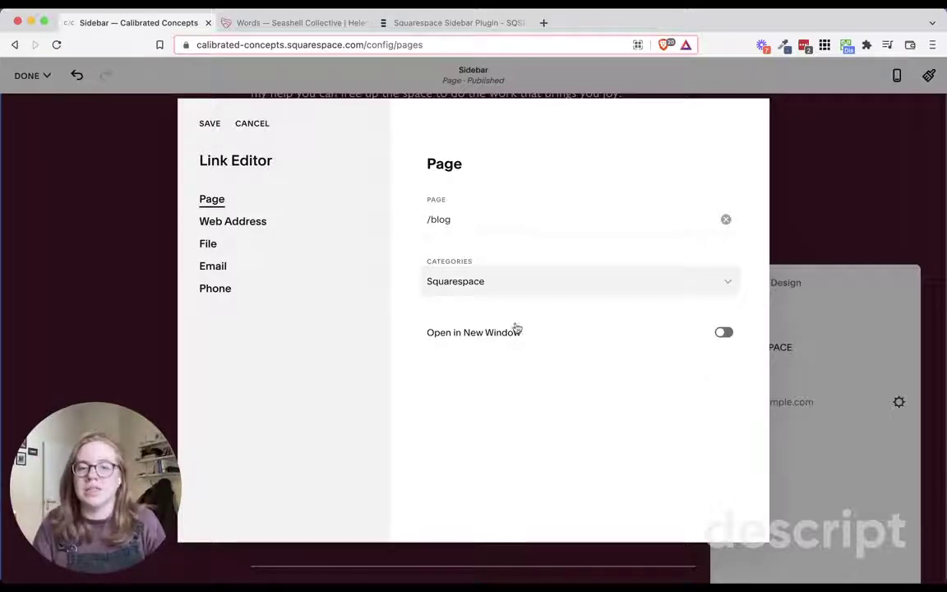
left_click(212, 122)
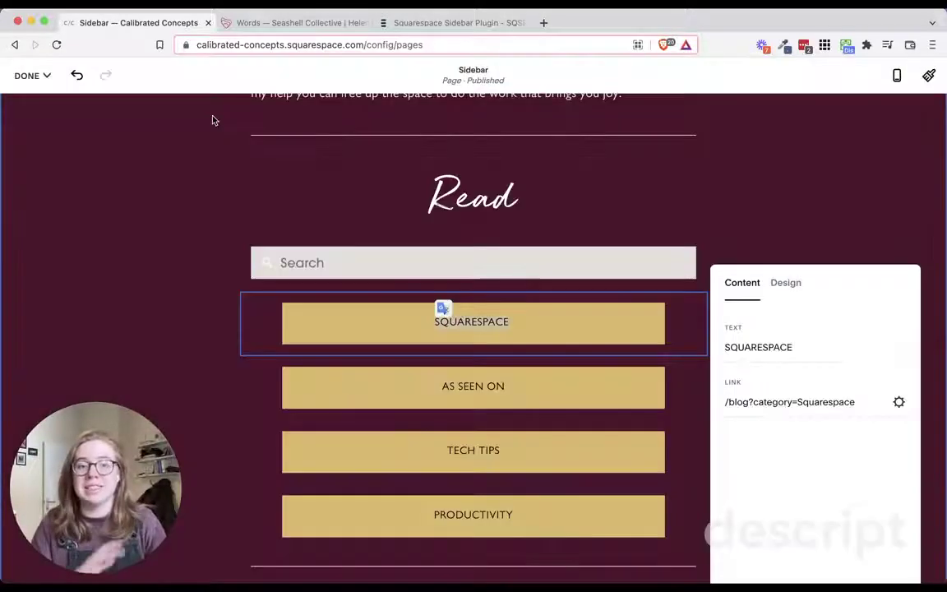
- Close the button's settings, save the Sidebar page and leave the page editor
left_click(770, 241)
scroll(756, 290, "down", 3)
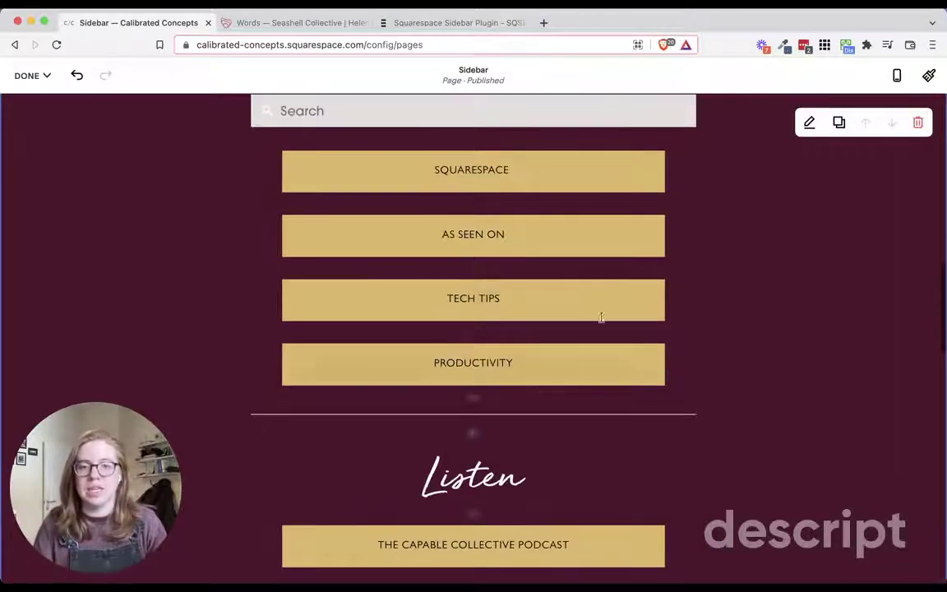
left_click(33, 75)
left_click(30, 116)
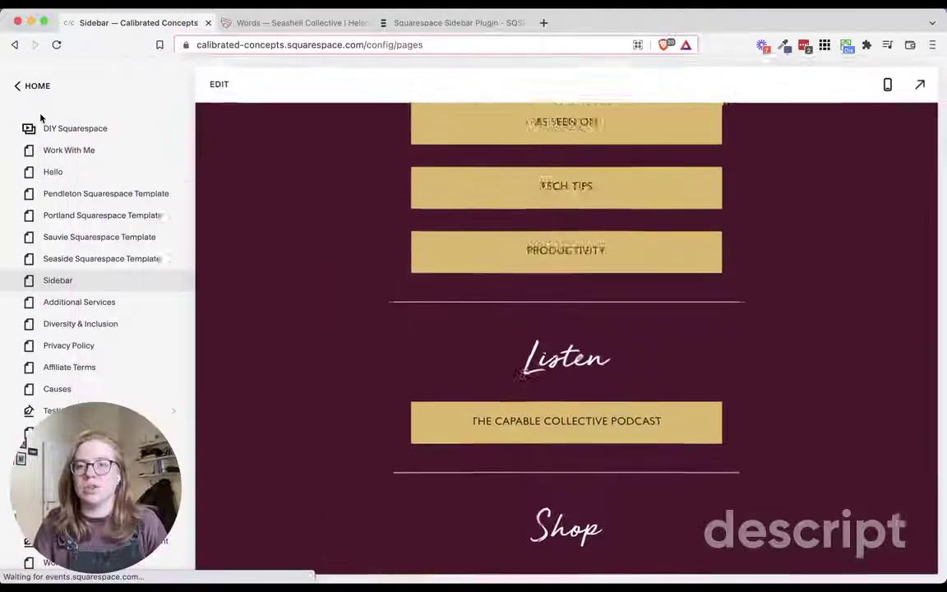
- Open the Categories options in the settings of the Blog post on setting up product reviews in Squarespace
scroll(181, 226, "up", 10)
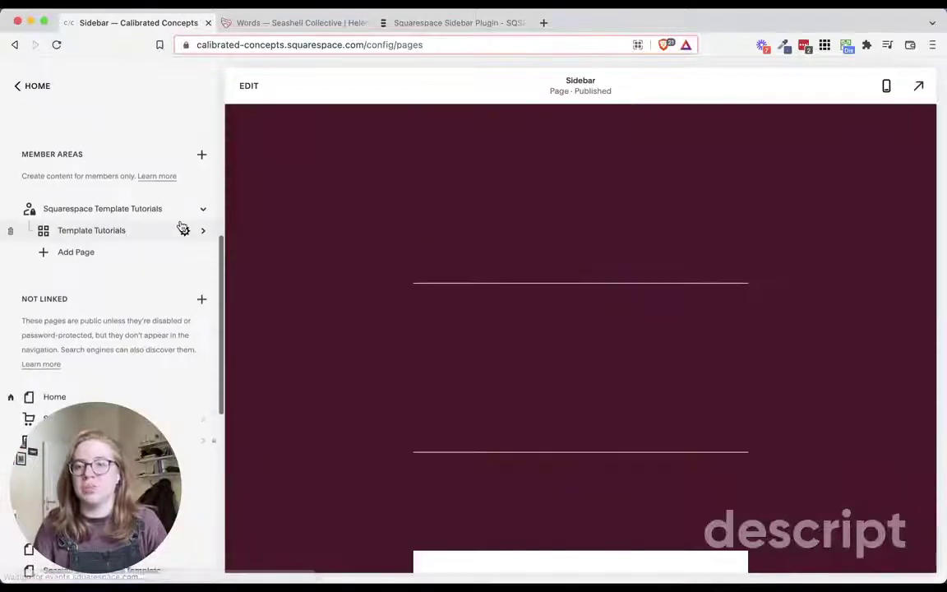
scroll(591, 238, "up", 3)
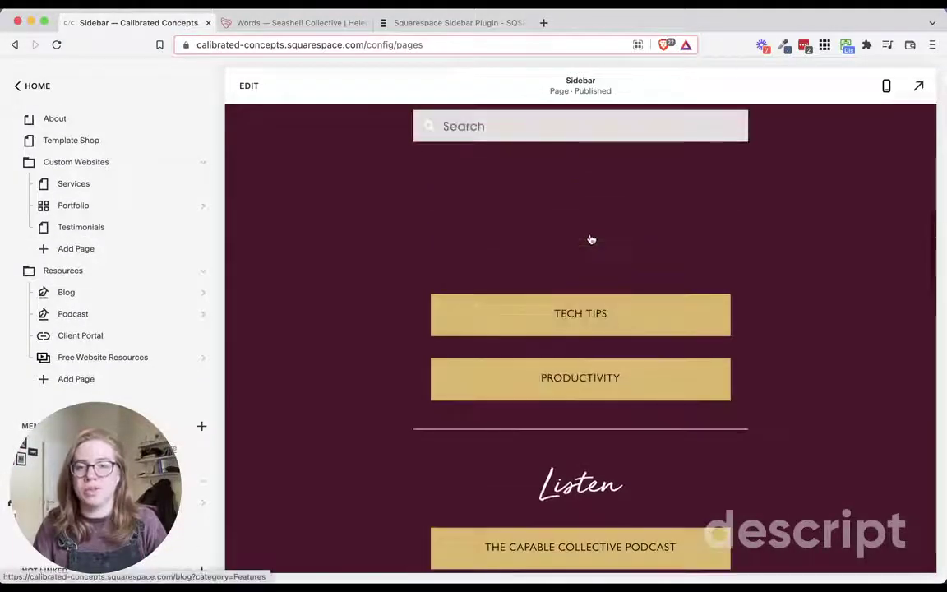
left_click(151, 298)
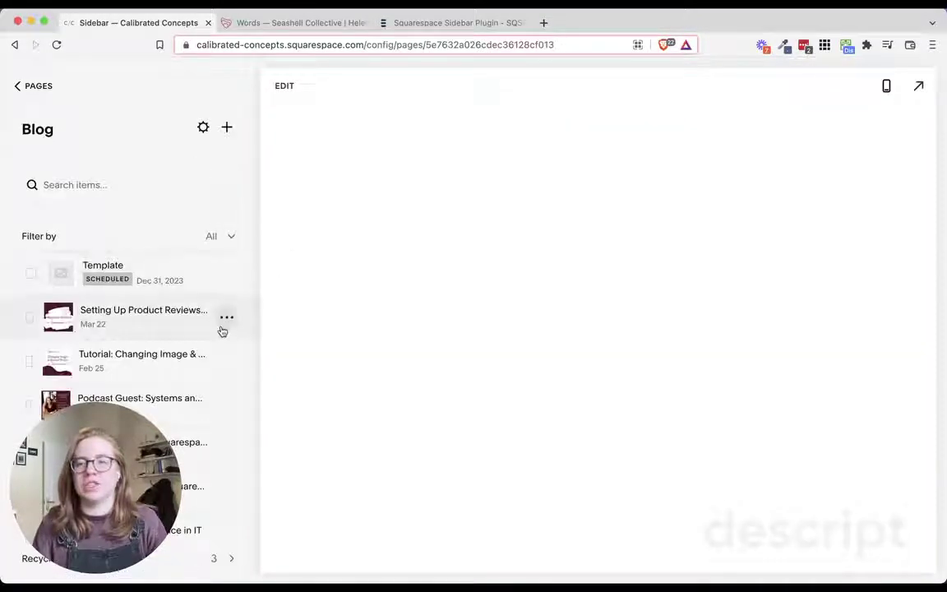
left_click(227, 317)
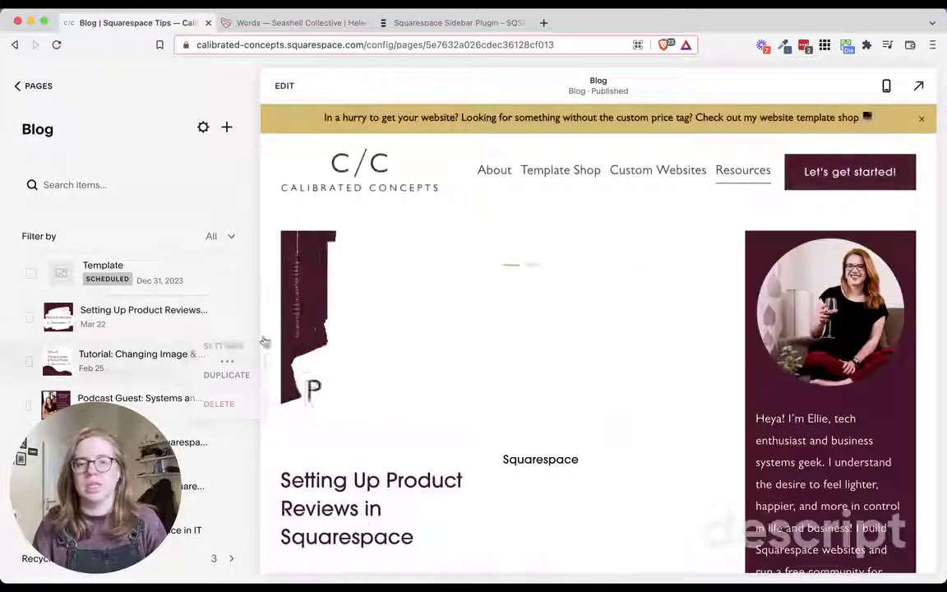
left_click(246, 346)
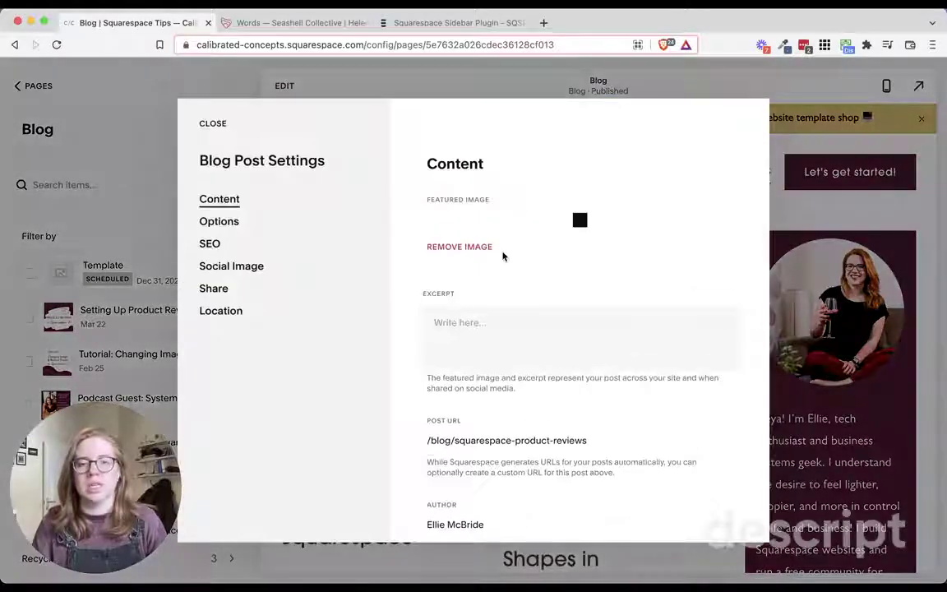
left_click(217, 223)
left_click(455, 269)
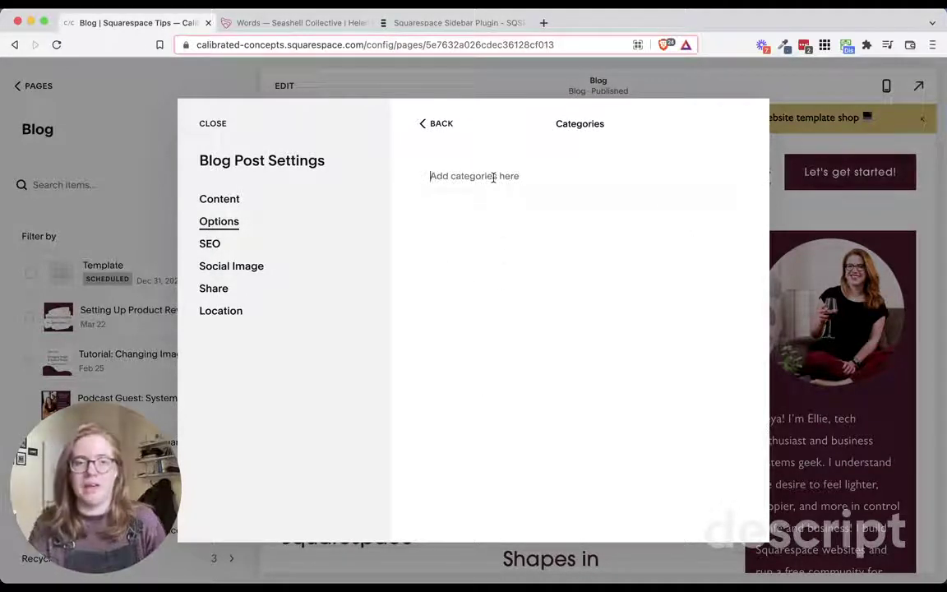
- Add the Squarespace category to the product reviews blog post and save its settings
type("sq")
left_click(490, 214)
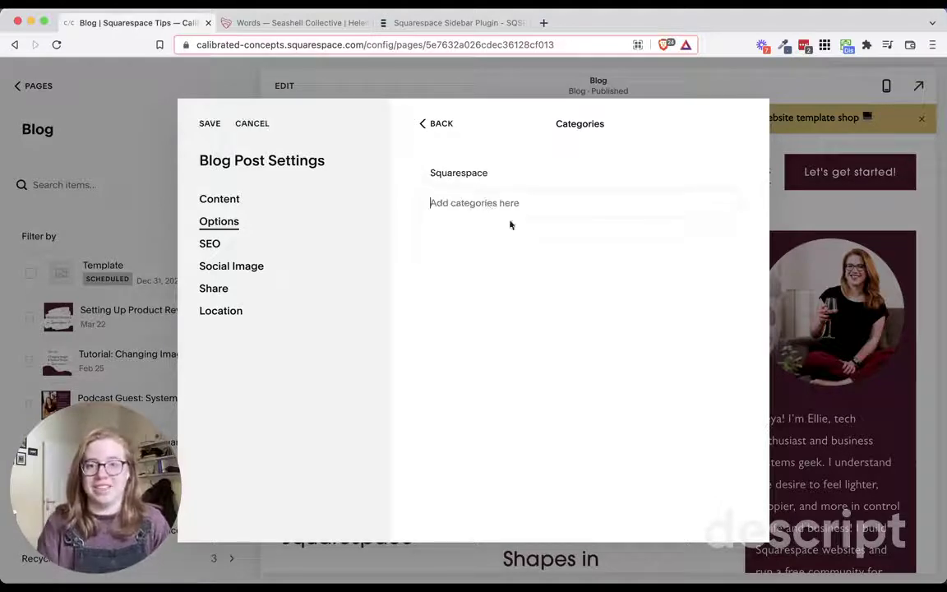
left_click(209, 124)
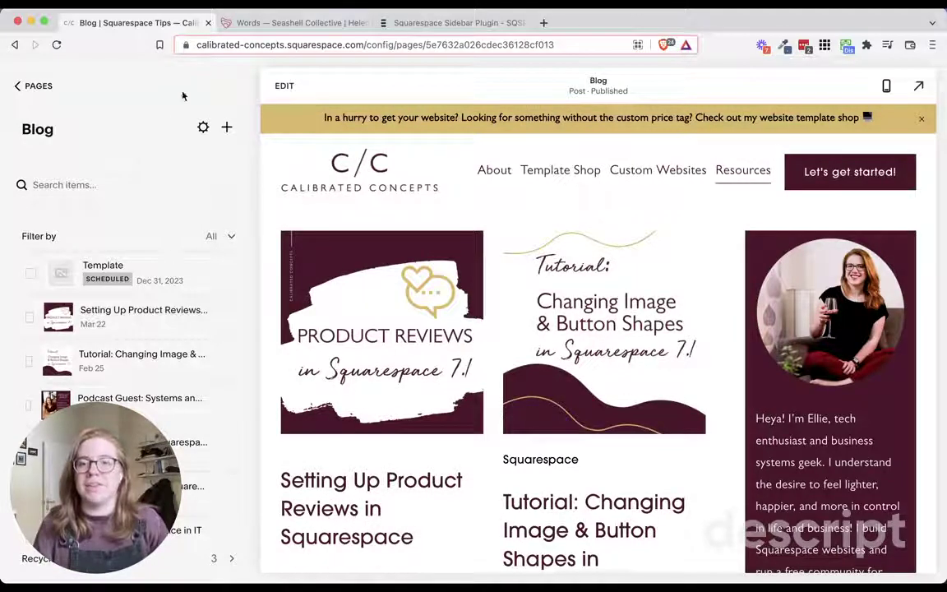
- Review the category list in the Blog page's advanced settings, select Productivity Tips to show its management options, and close the settings
left_click(203, 128)
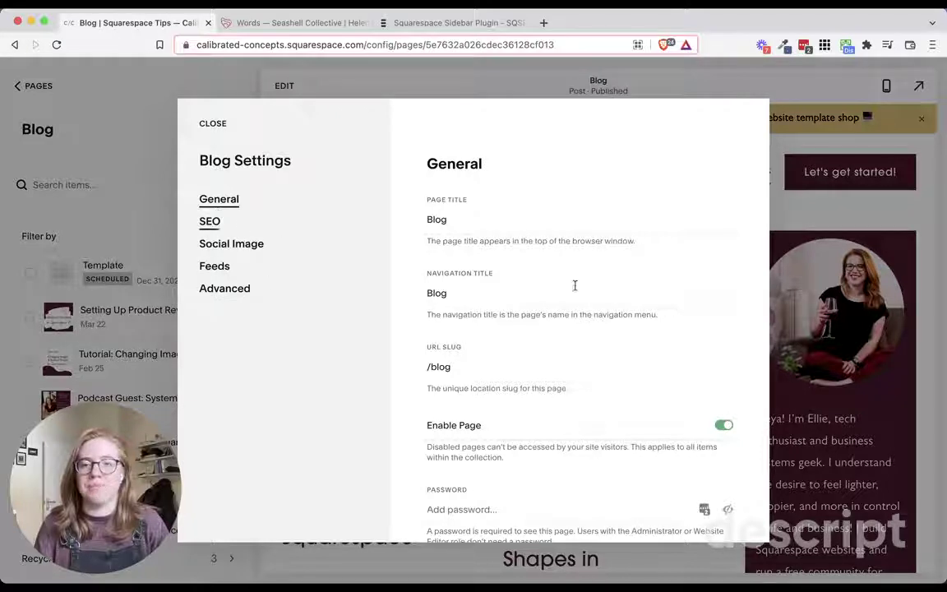
left_click(217, 292)
left_click(473, 207)
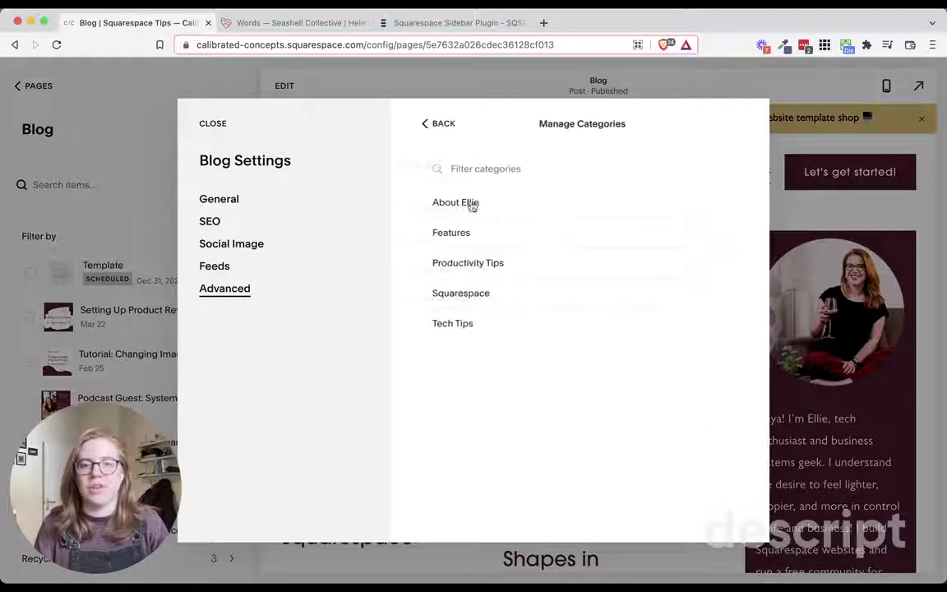
left_click(510, 264)
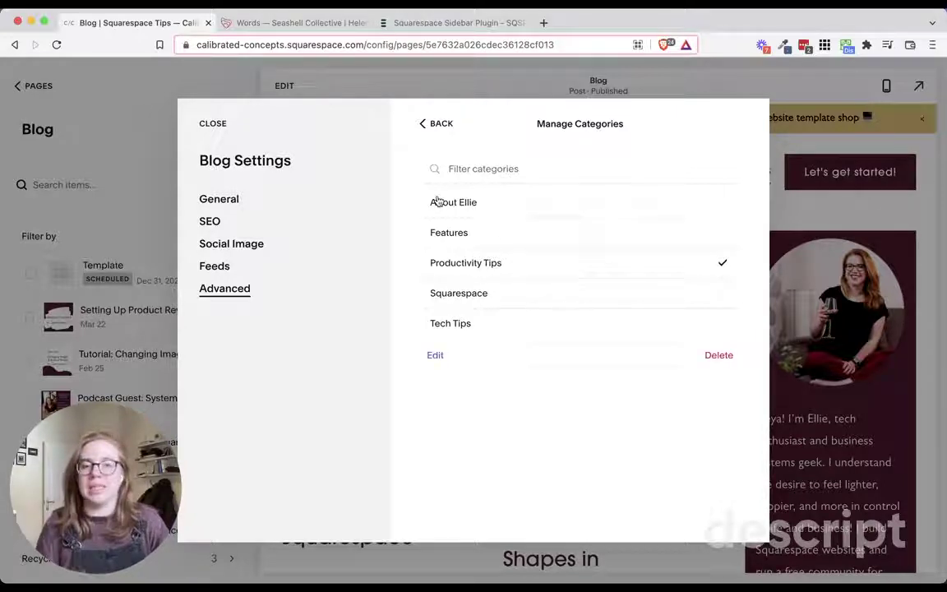
left_click(212, 123)
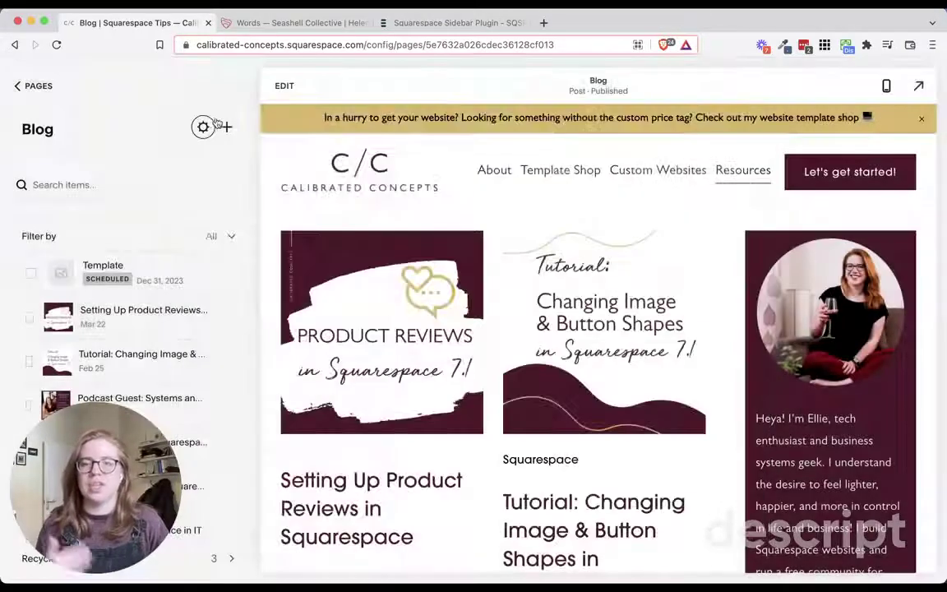
- Switch to the Seashell Collective site and open its Words blog page for editing
scroll(740, 271, "down", 10)
scroll(748, 274, "down", 3)
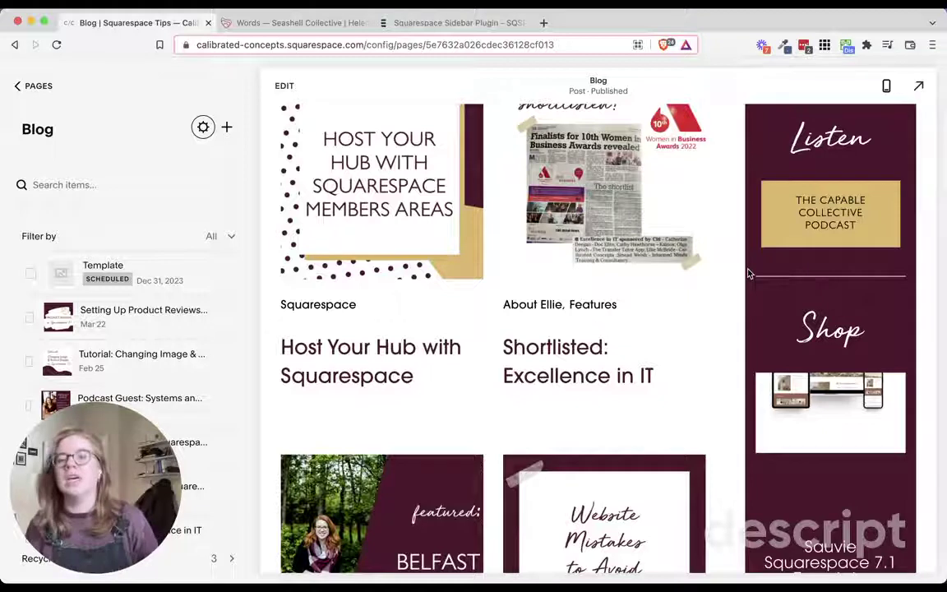
left_click(281, 26)
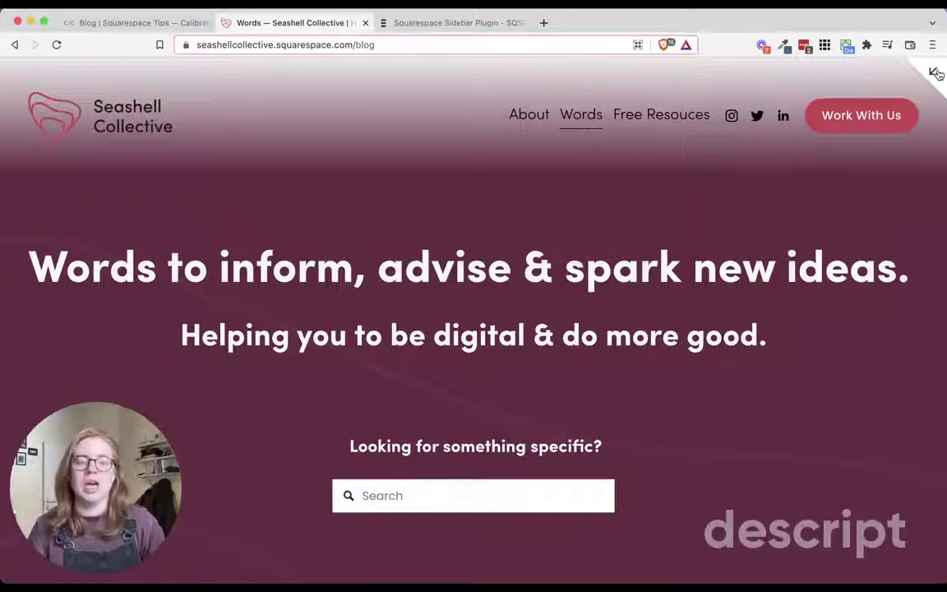
left_click(935, 74)
left_click(240, 86)
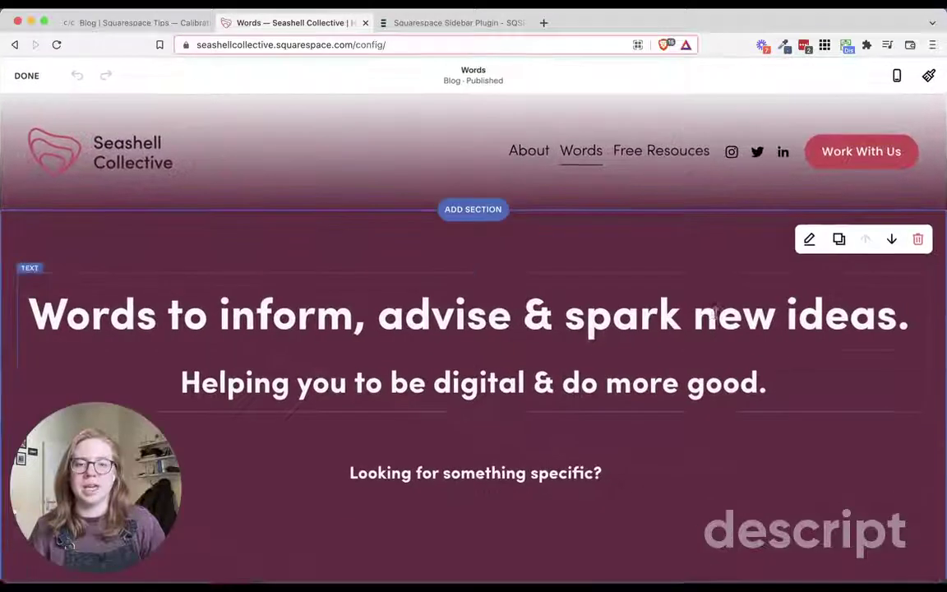
- Examine the content settings of the search block under "Looking for something specific?", including its limit to one page
scroll(716, 312, "down", 2)
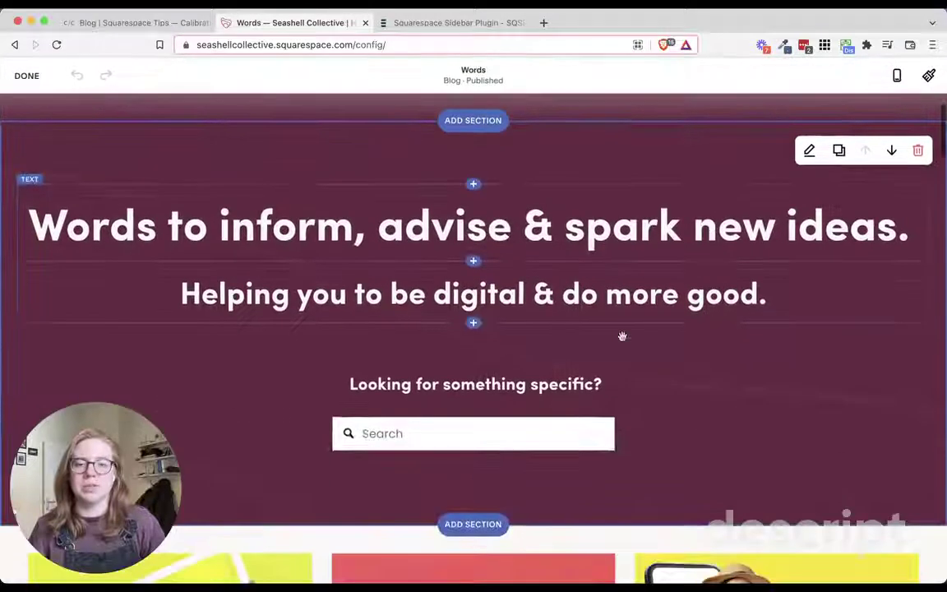
left_click(530, 433)
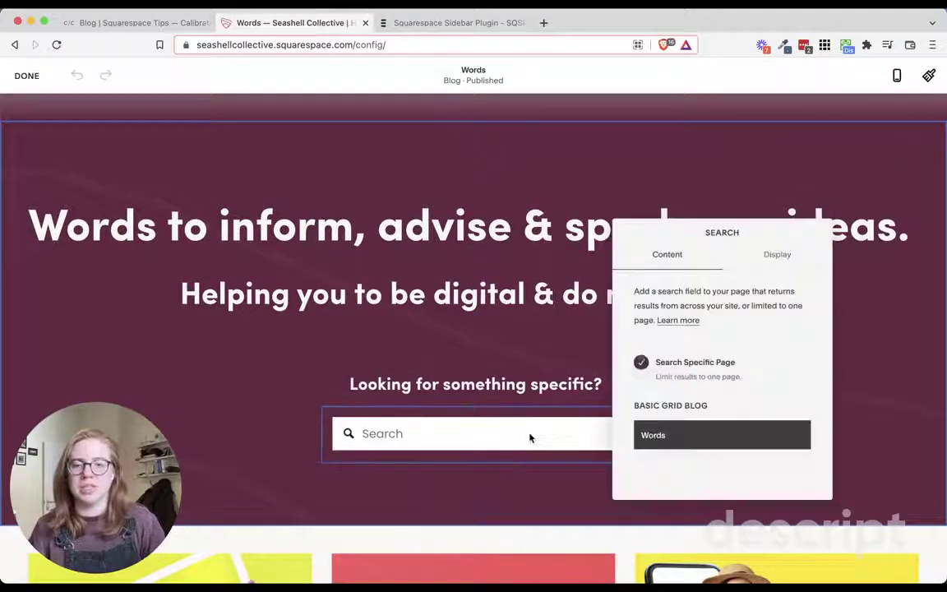
left_click(852, 362)
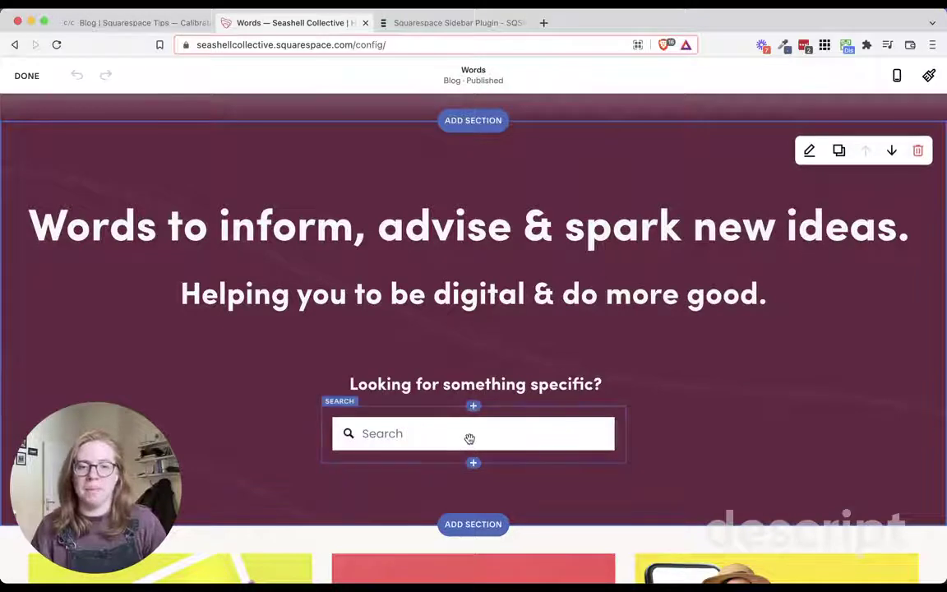
left_click(533, 426)
left_click(382, 384)
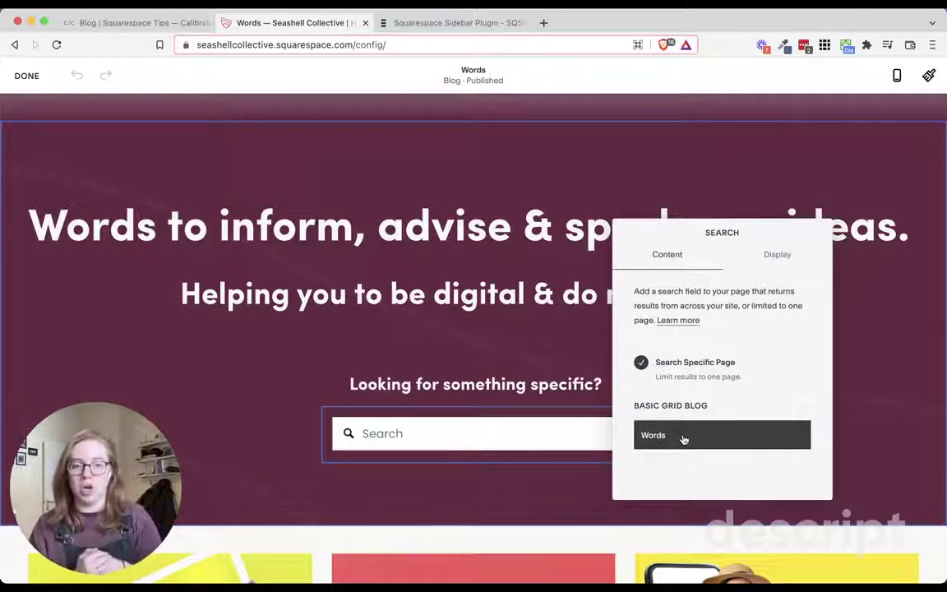
- Try the Light theme on the search block, restore the Dark theme, and close the block's settings
left_click(779, 269)
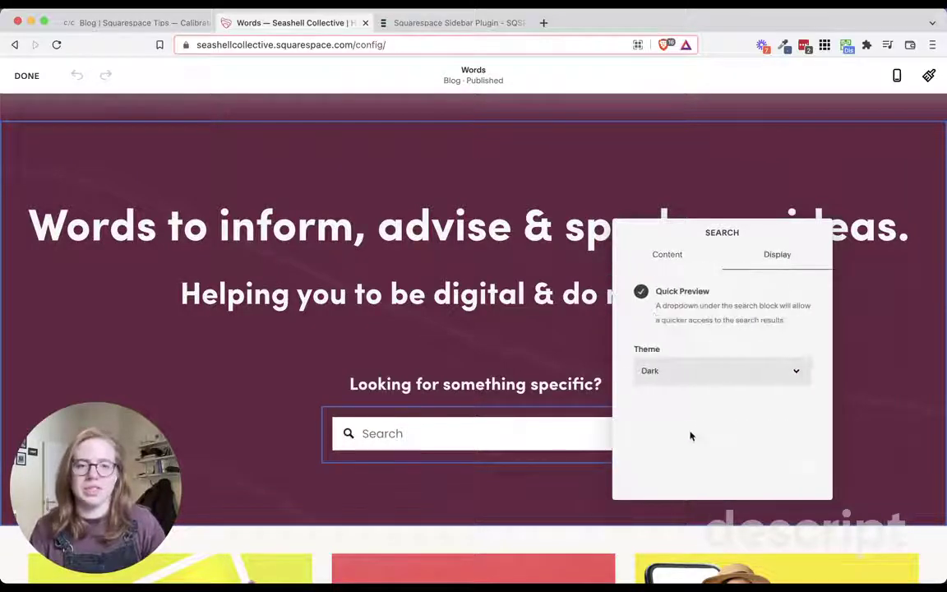
left_click(681, 386)
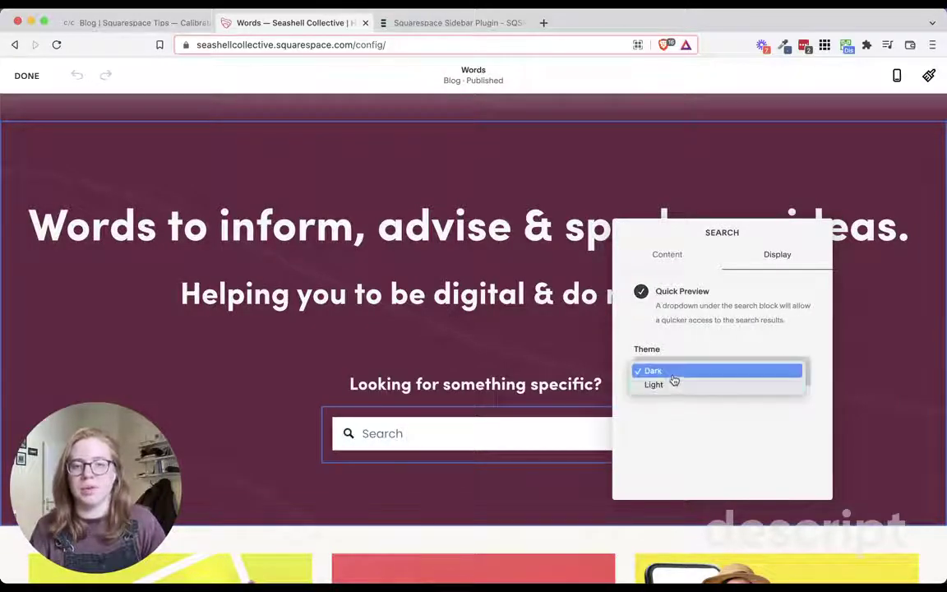
left_click(673, 384)
left_click(677, 380)
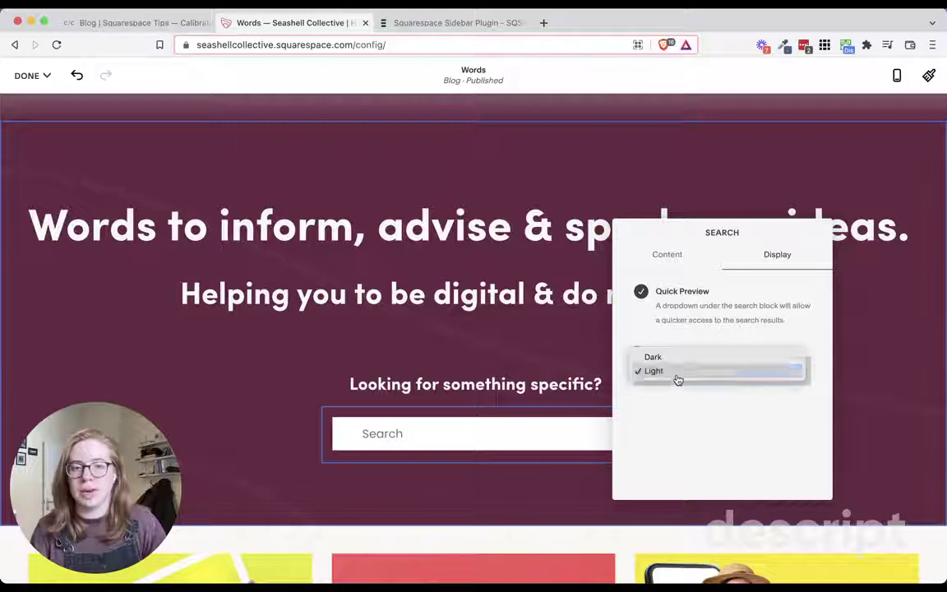
left_click(663, 362)
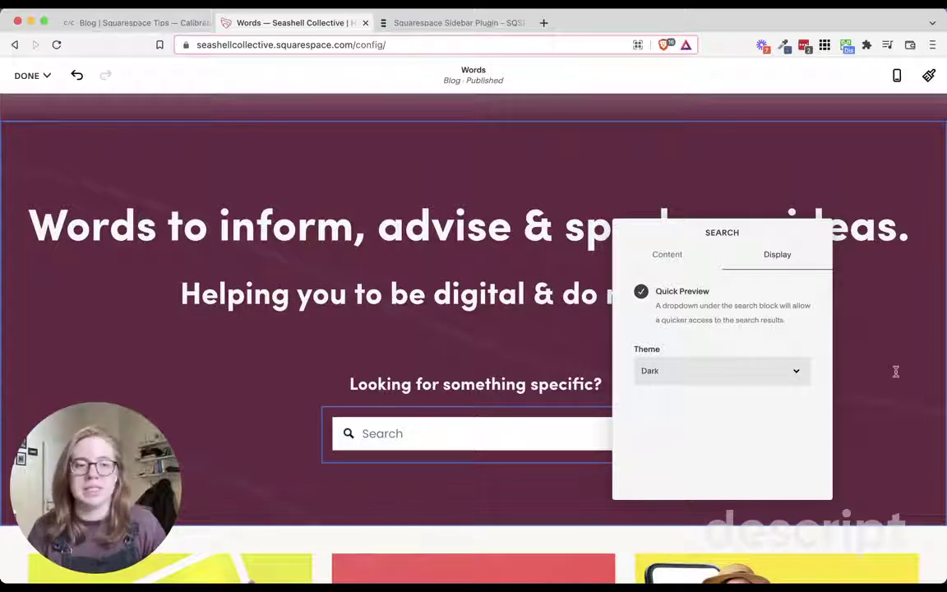
left_click(856, 392)
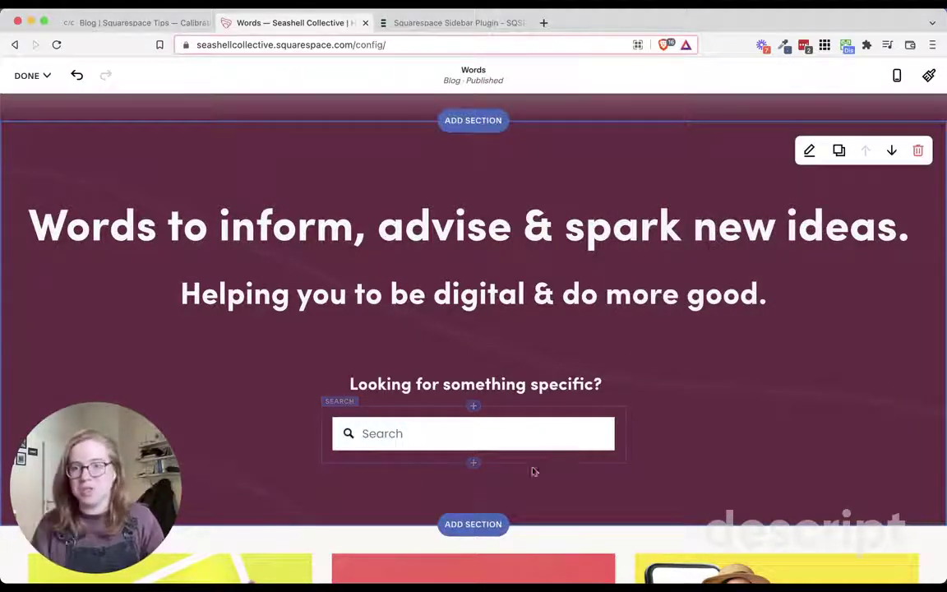
- Add an Archive block below the search block and choose the Words blog as its source
left_click(474, 463)
left_click(474, 464)
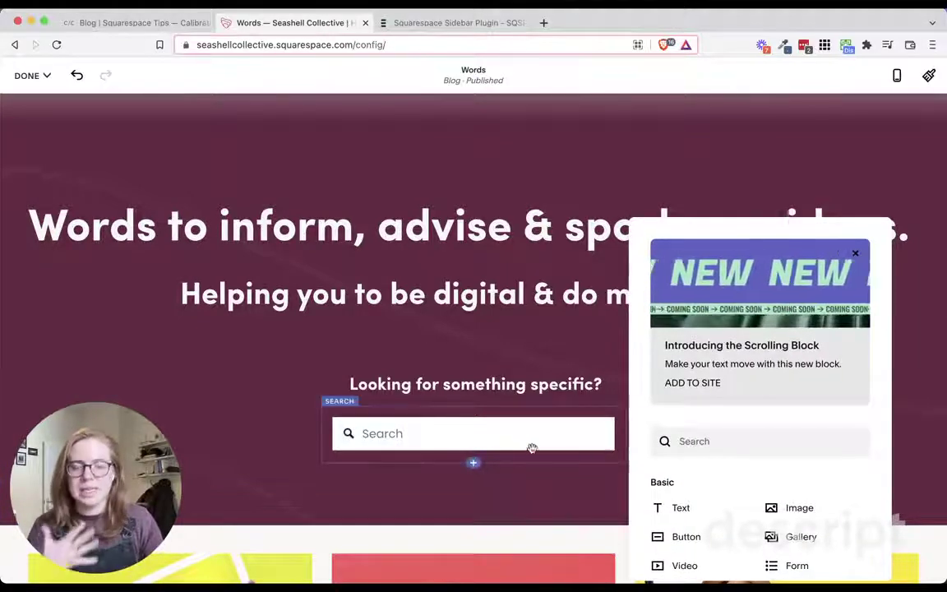
scroll(714, 485, "down", 5)
scroll(718, 488, "down", 10)
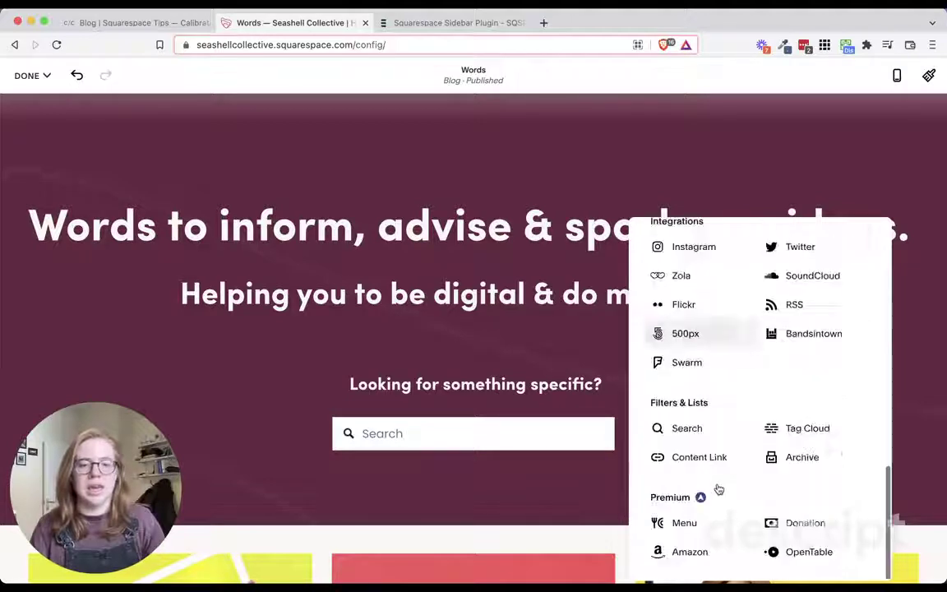
left_click(801, 456)
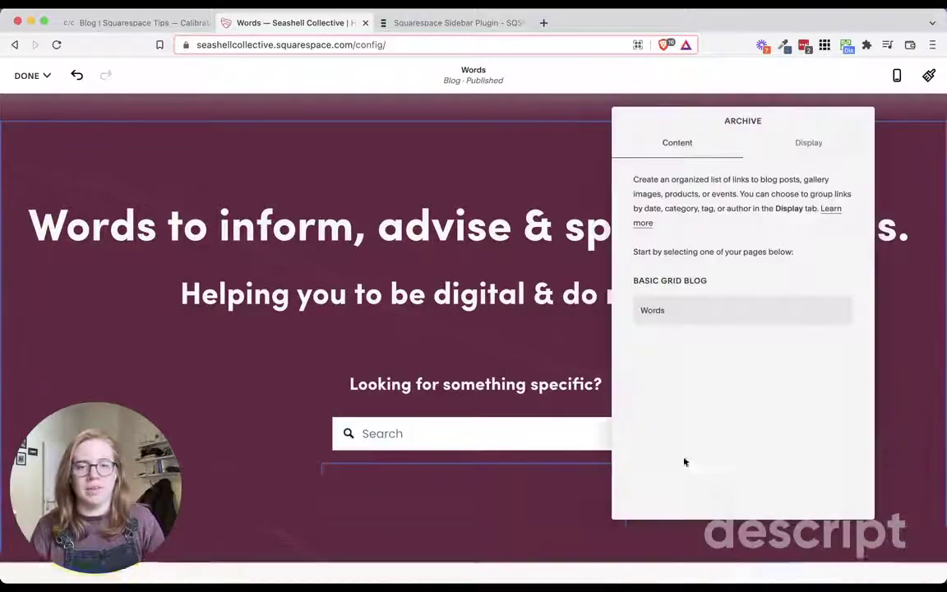
left_click(688, 316)
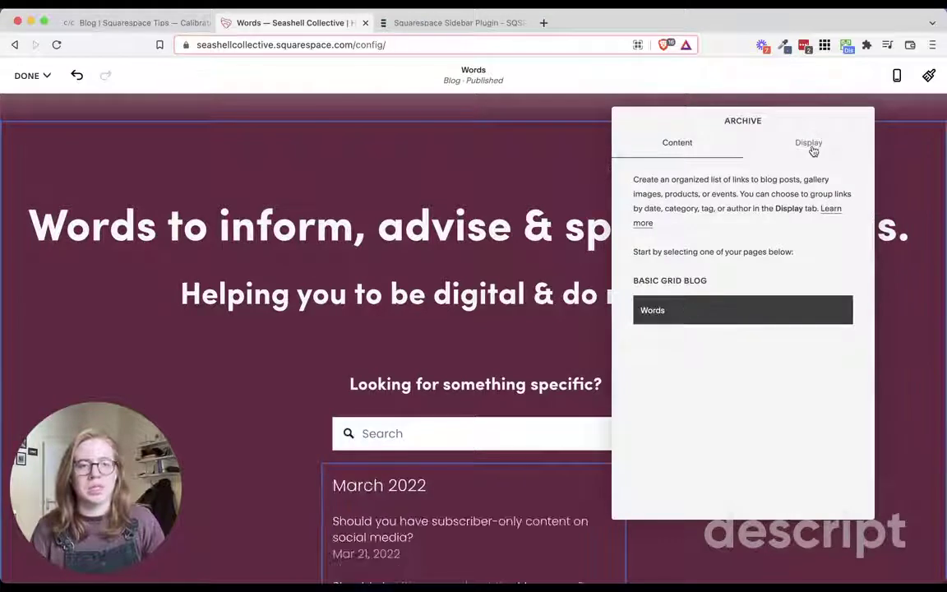
- Review the Archive block's Index layout down the page and change the layout to List
left_click(810, 144)
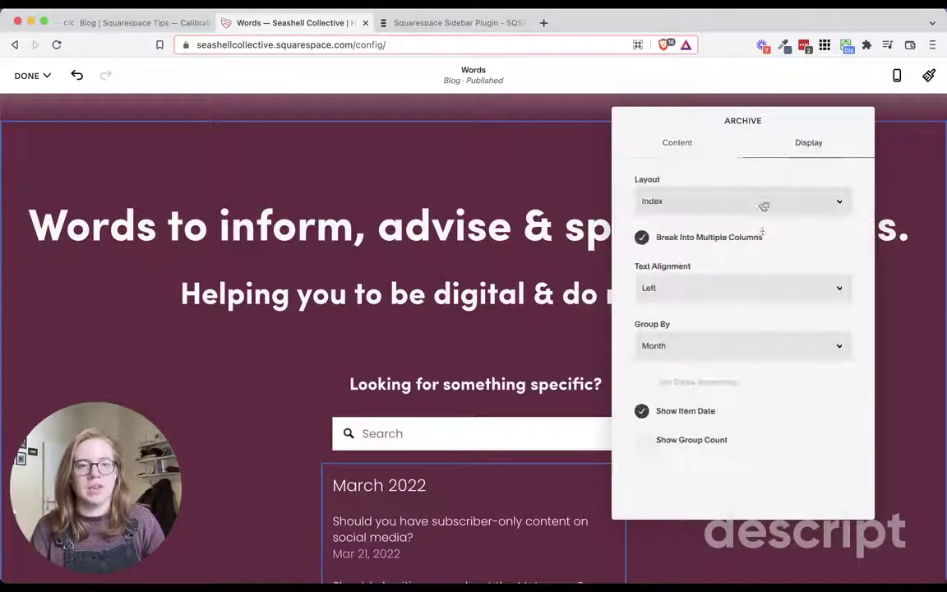
left_click(673, 202)
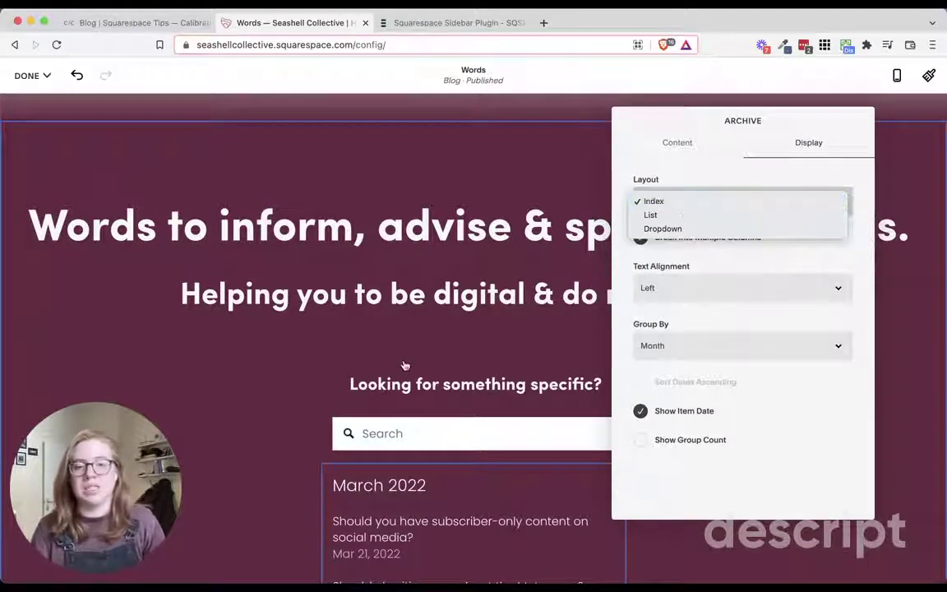
left_click(757, 540)
scroll(463, 518, "down", 5)
scroll(461, 518, "down", 3)
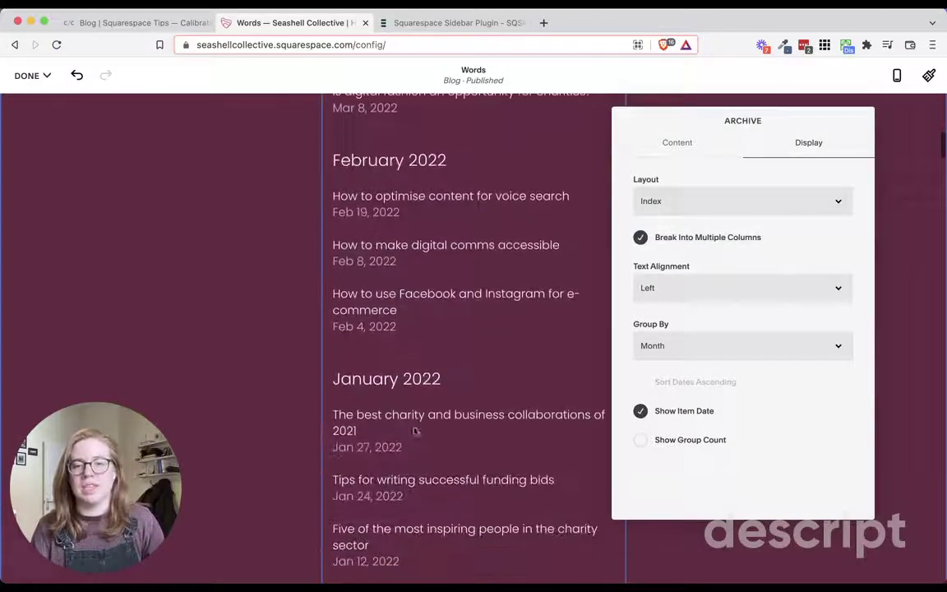
left_click(695, 202)
left_click(651, 215)
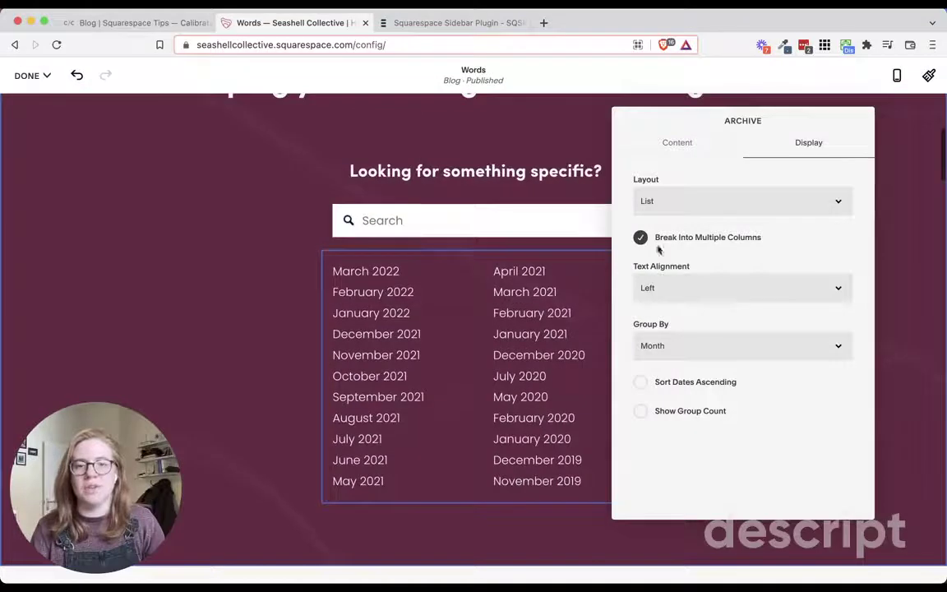
- Try grouping the Archive block by Year and by Author, and set its grouping to Category
left_click(672, 347)
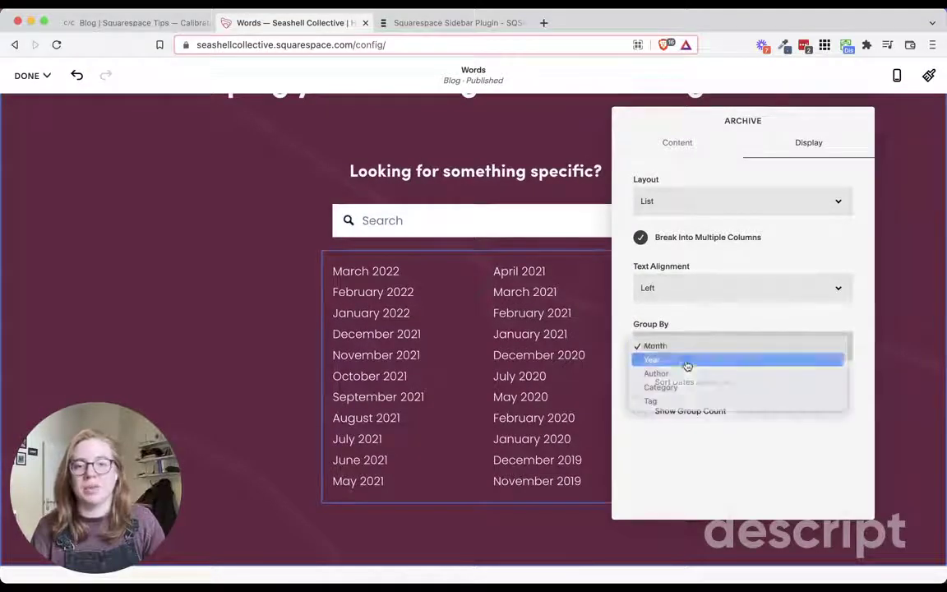
left_click(688, 360)
left_click(688, 345)
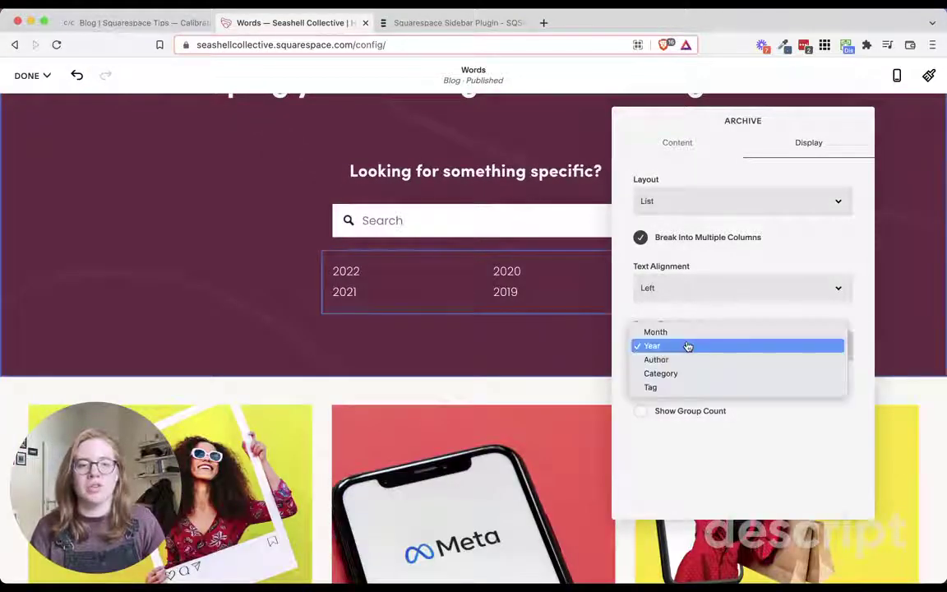
left_click(672, 363)
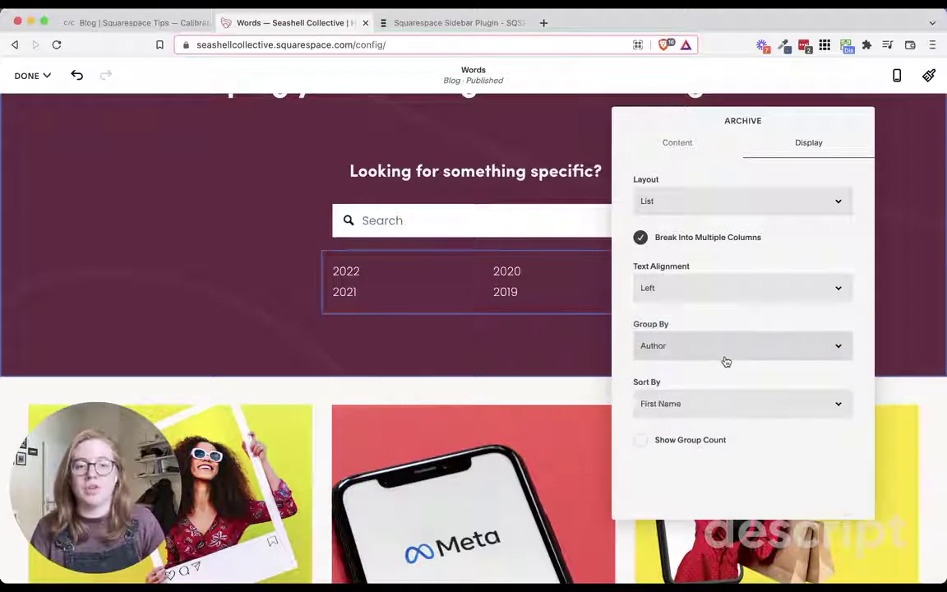
left_click(725, 360)
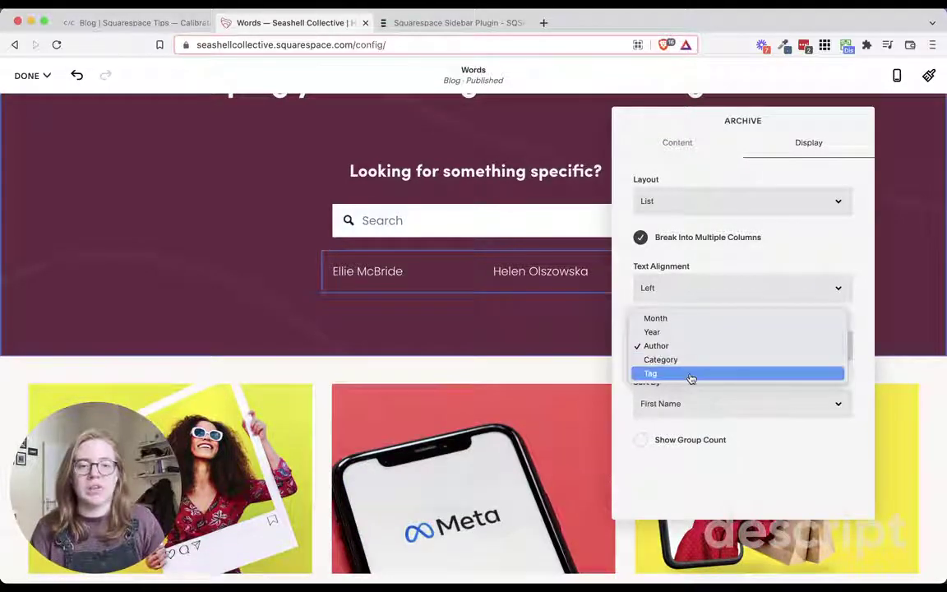
left_click(689, 361)
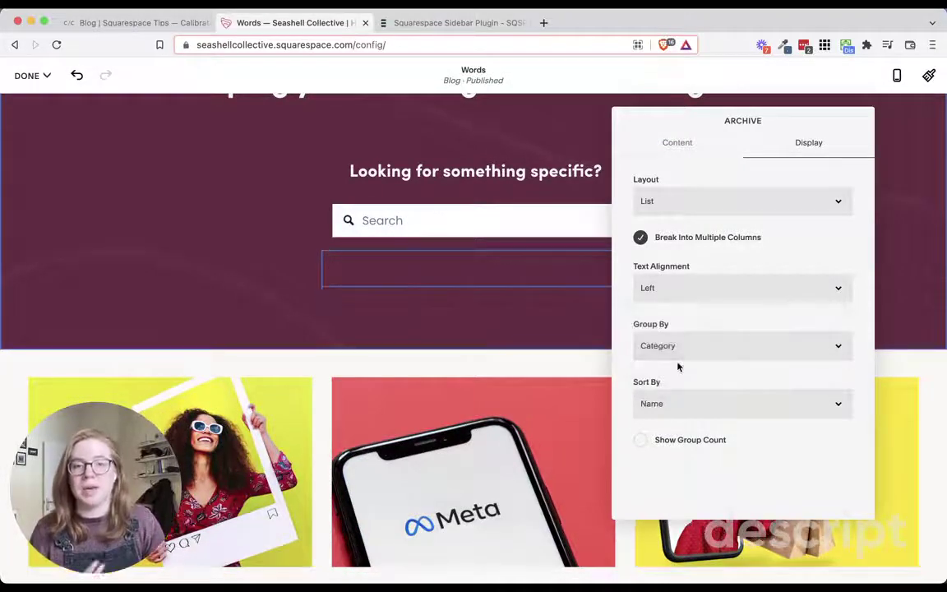
- Change the Archive block's layout to Dropdown, close its settings, and save the Words page
left_click(699, 206)
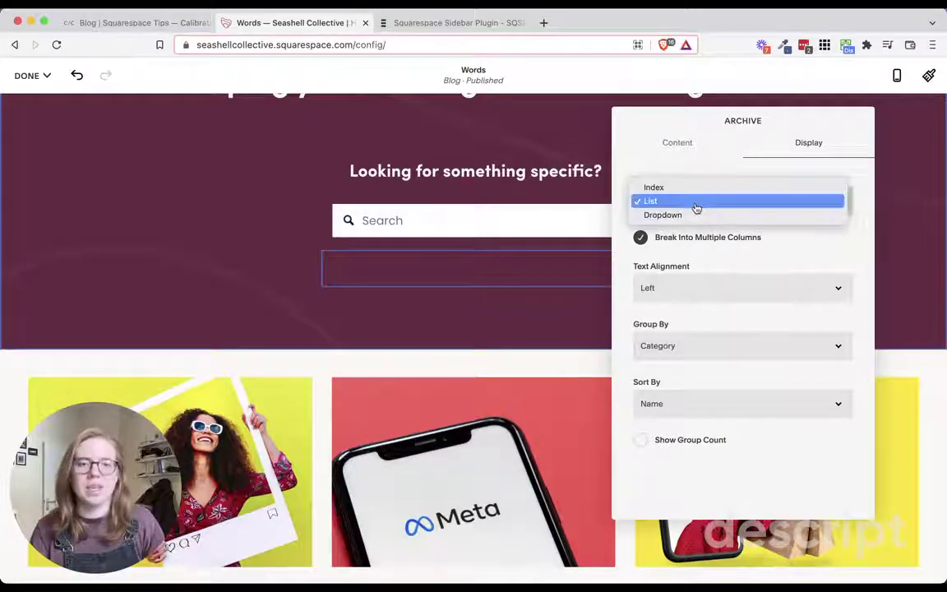
left_click(688, 217)
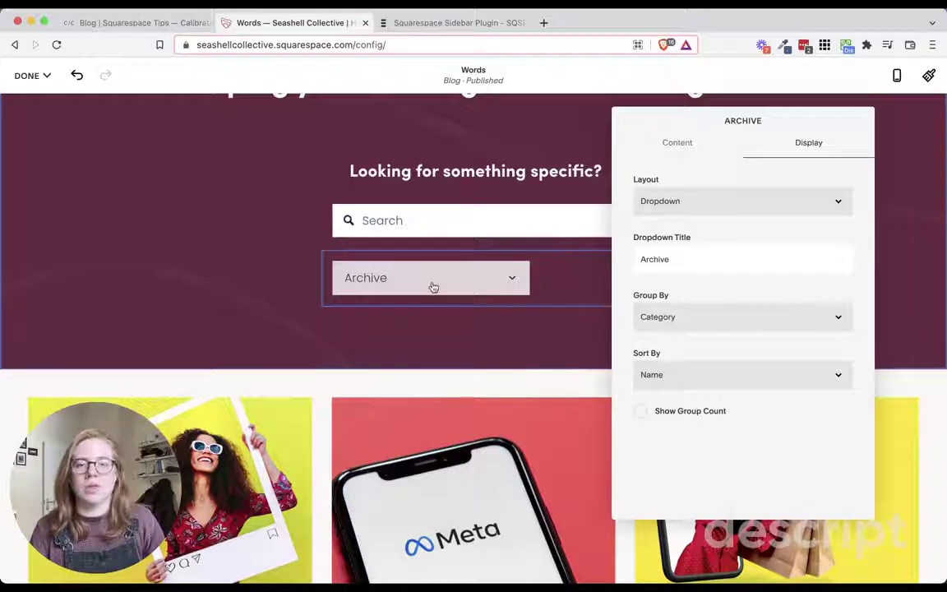
left_click(507, 281)
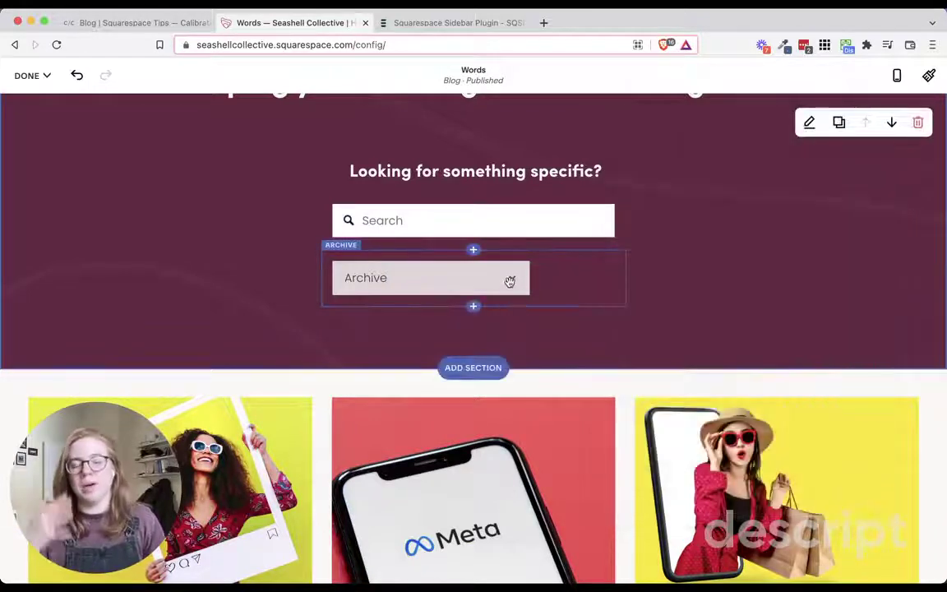
left_click(27, 75)
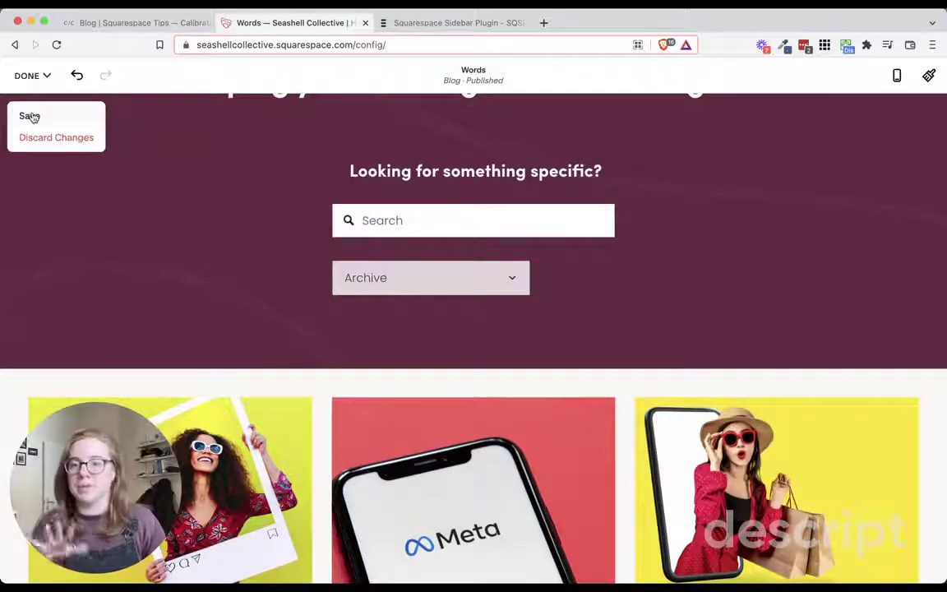
left_click(30, 117)
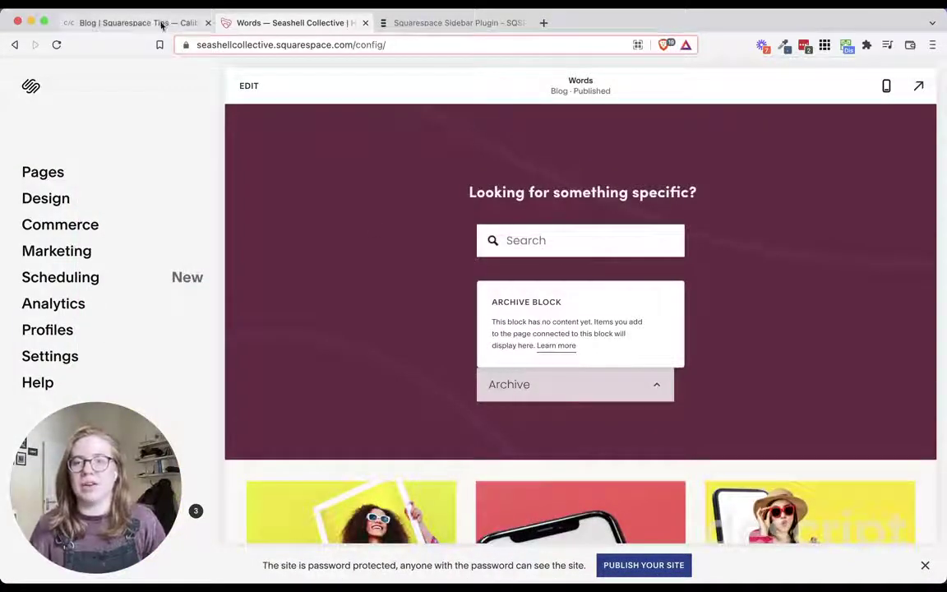
- Remove the Archive block from the Words page and save the page
left_click(248, 86)
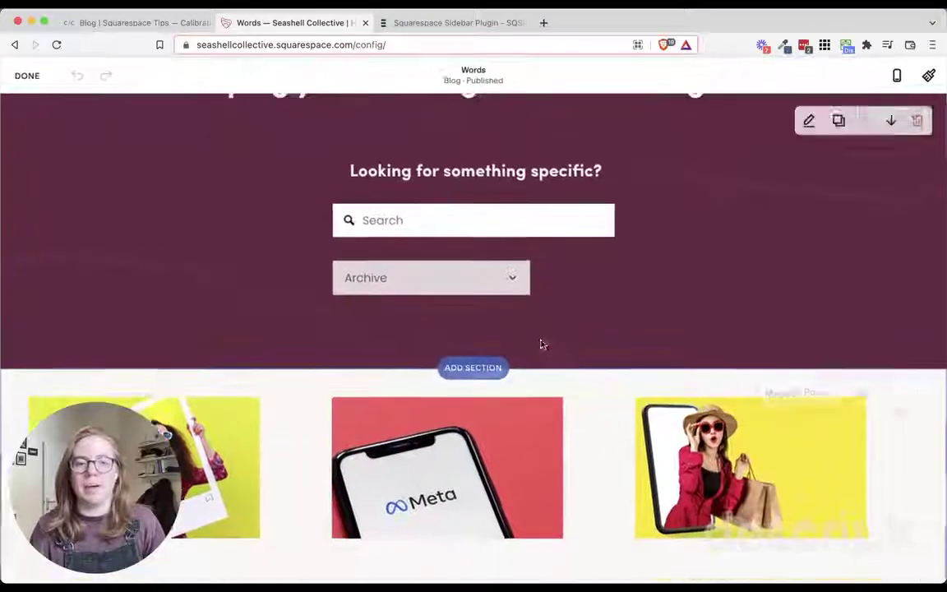
left_click(444, 253)
left_click(411, 228)
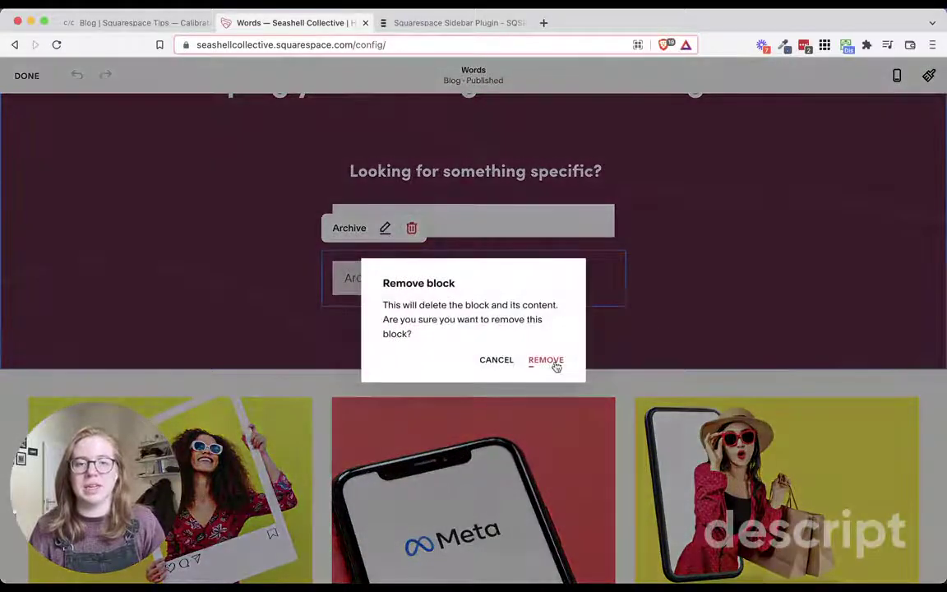
left_click(554, 363)
left_click(28, 75)
left_click(29, 116)
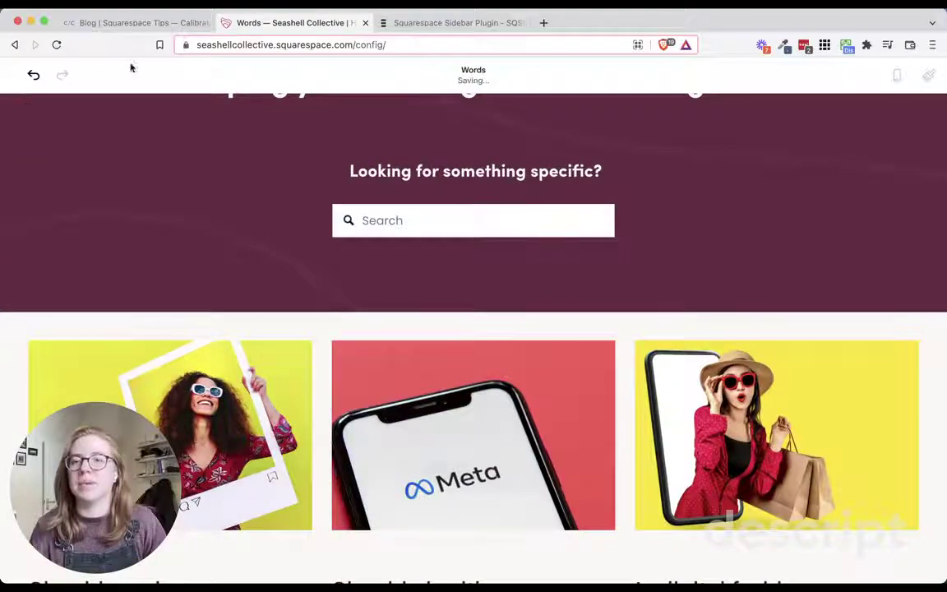
- Switch to the Calibrated Concepts site and open its Sidebar page for editing
left_click(140, 22)
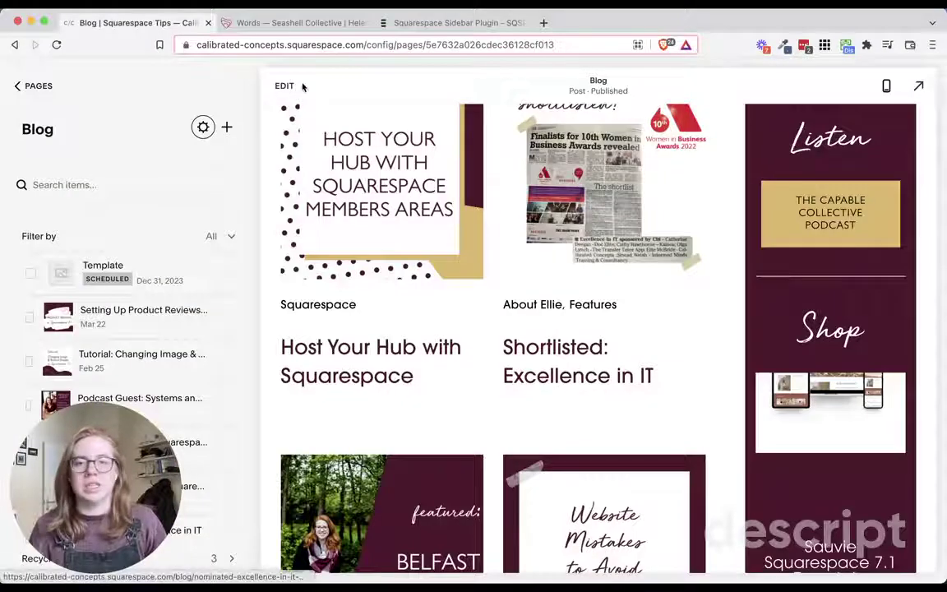
left_click(35, 86)
scroll(493, 238, "up", 10)
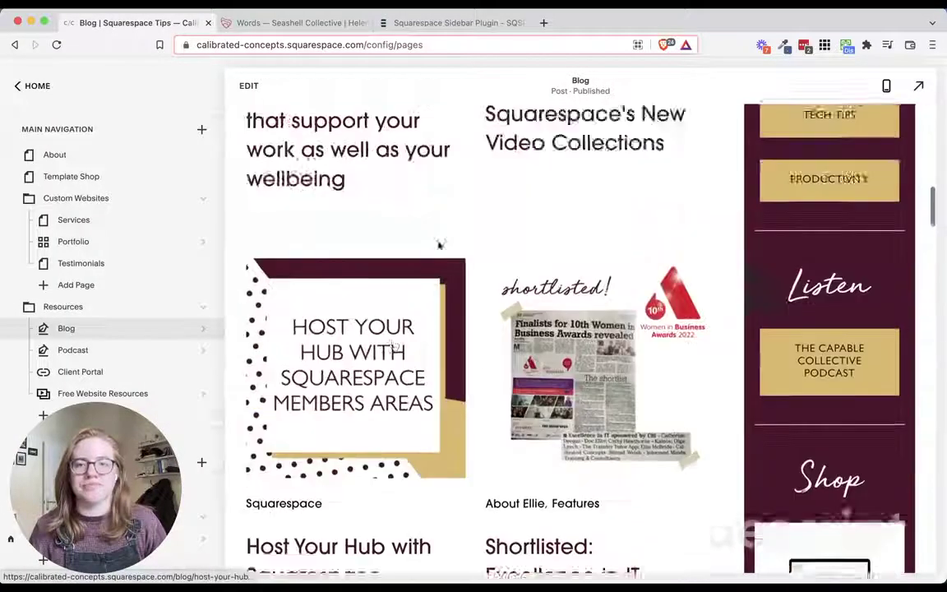
scroll(208, 300, "down", 15)
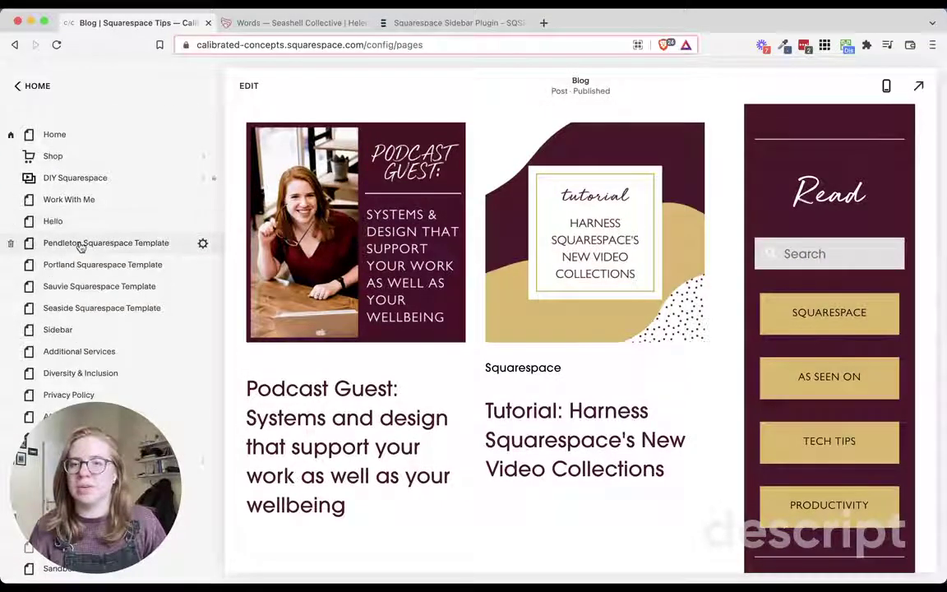
left_click(78, 330)
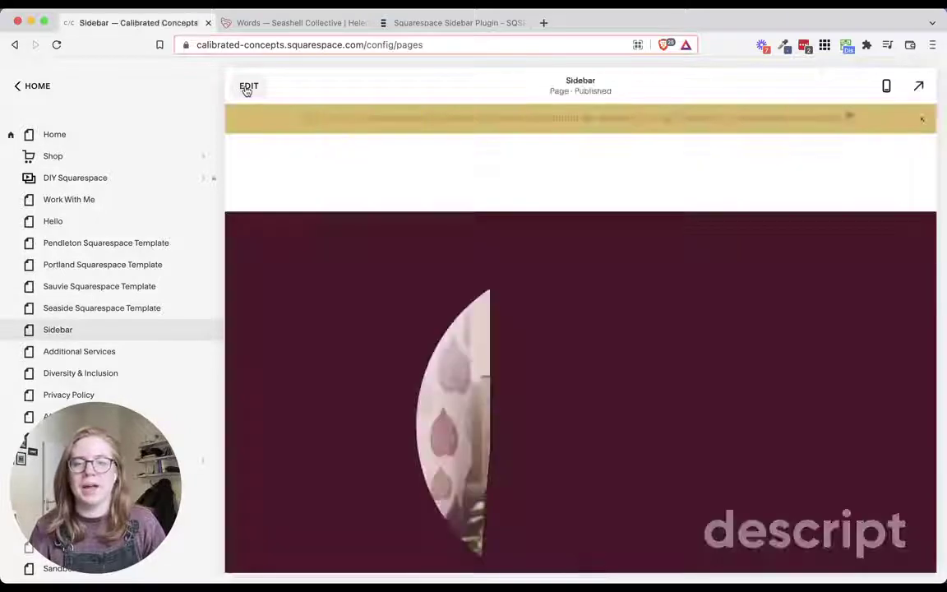
left_click(248, 87)
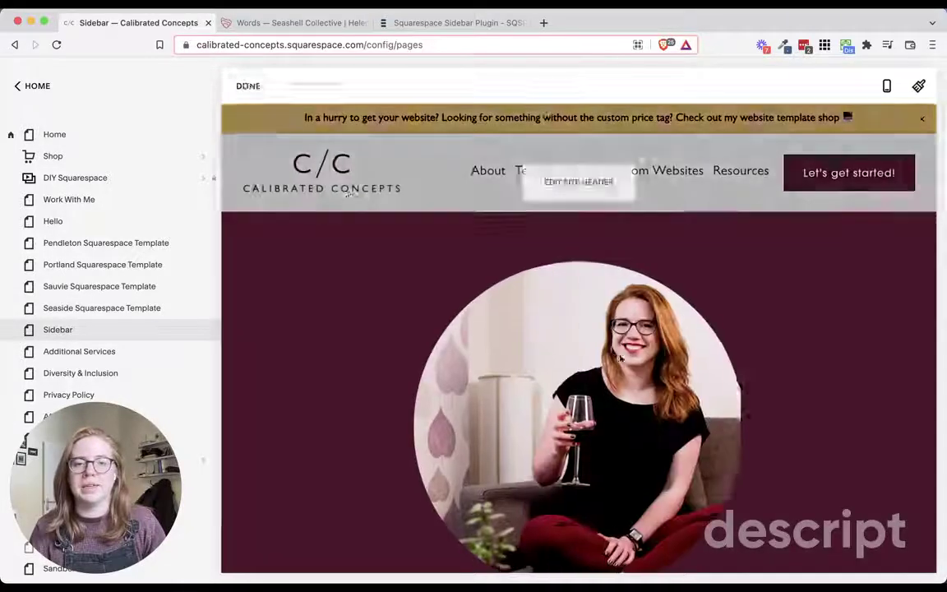
- Add an Archive block directly below the search block in the Read section, using Blog as its source
scroll(658, 370, "down", 8)
scroll(646, 373, "down", 2)
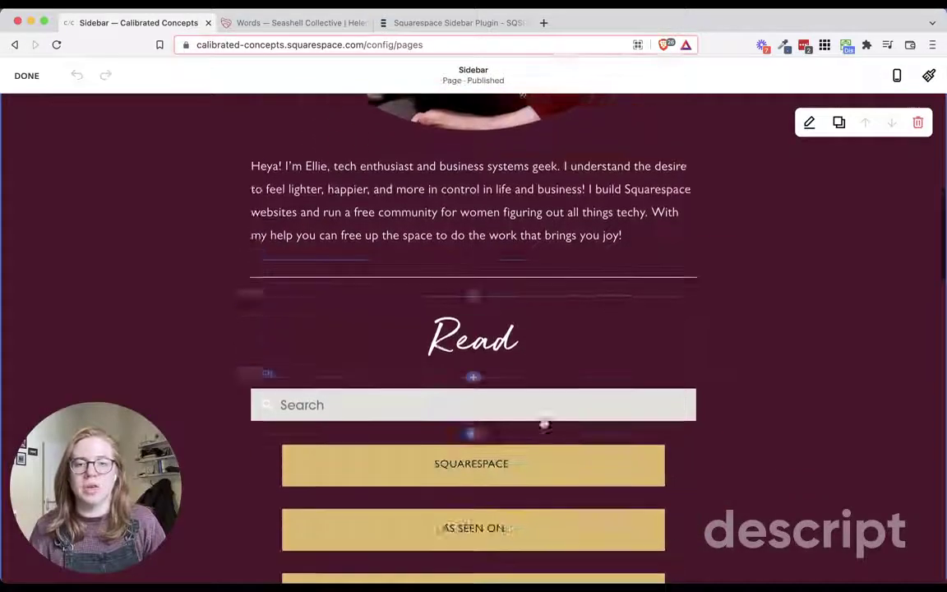
left_click(473, 434)
scroll(877, 429, "down", 3)
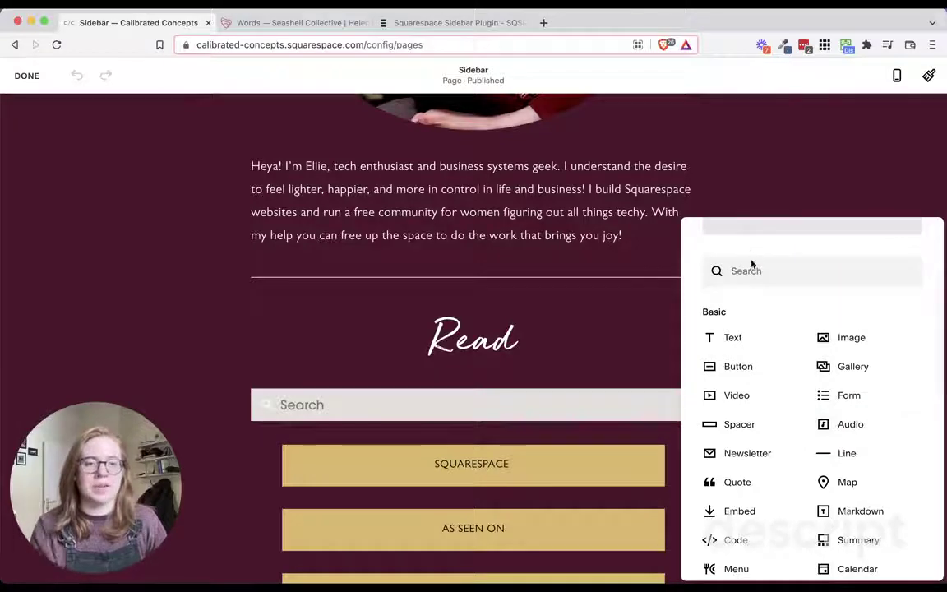
scroll(773, 331, "down", 10)
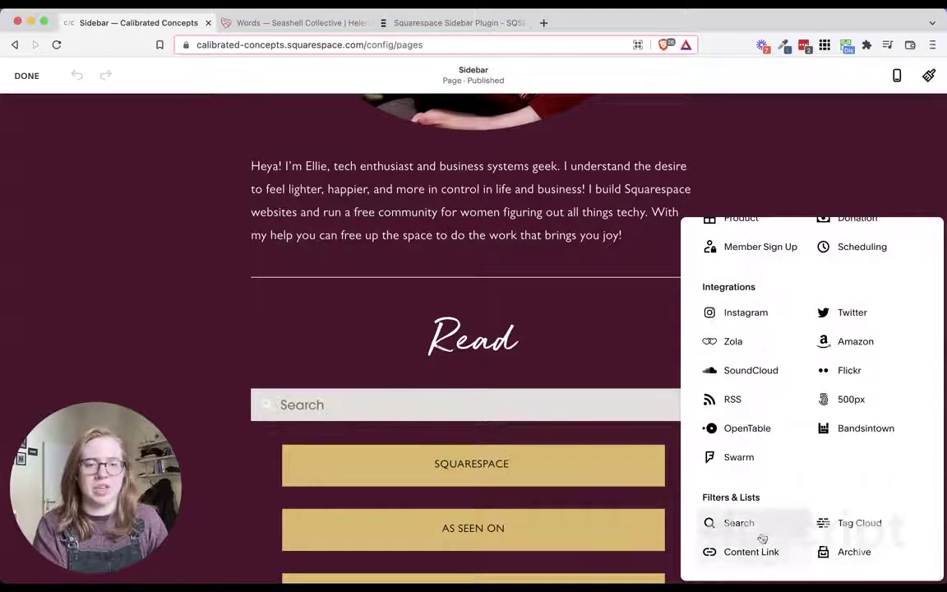
left_click(851, 552)
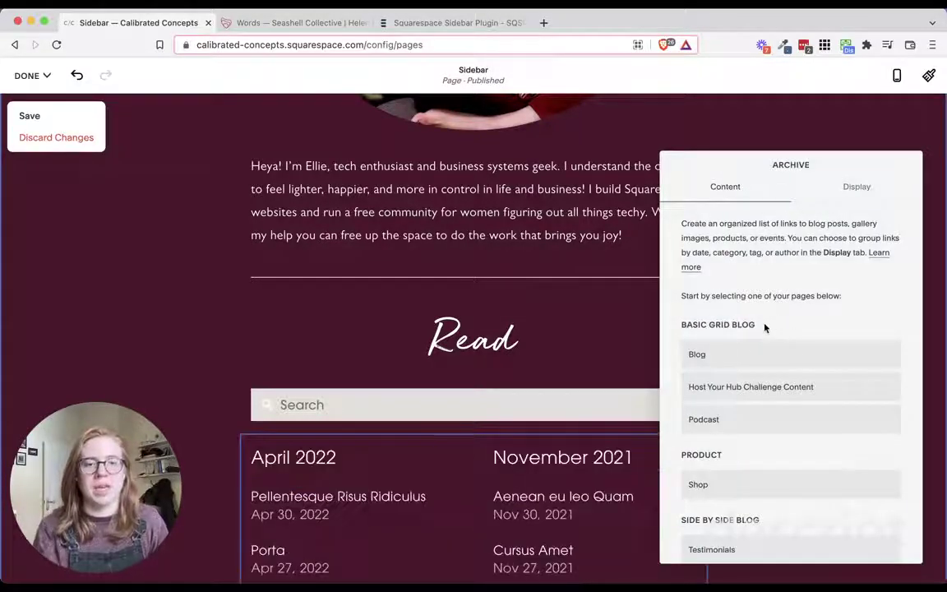
left_click(705, 360)
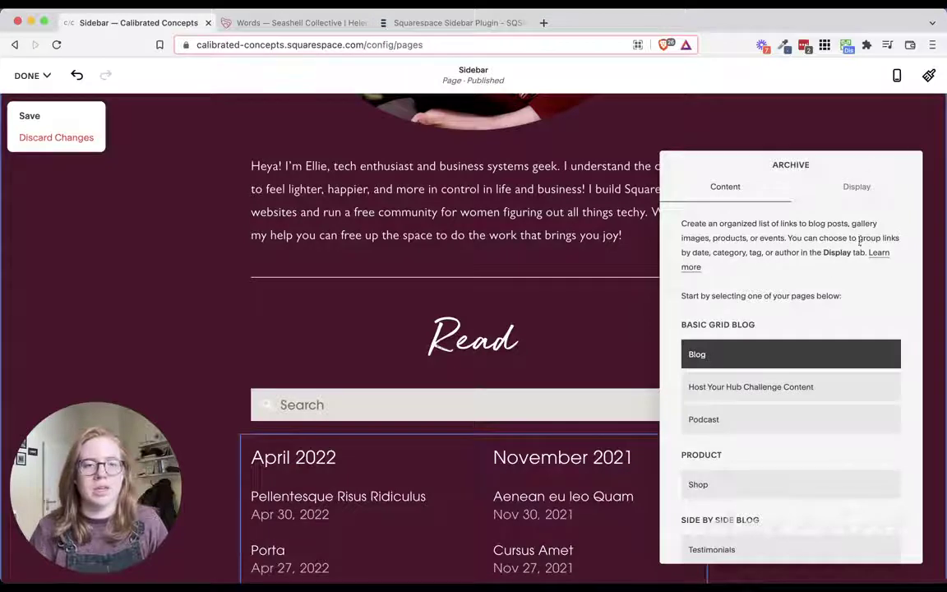
- Set the Archive block's layout to Dropdown and its dropdown title to "By Category"
left_click(856, 191)
left_click(732, 247)
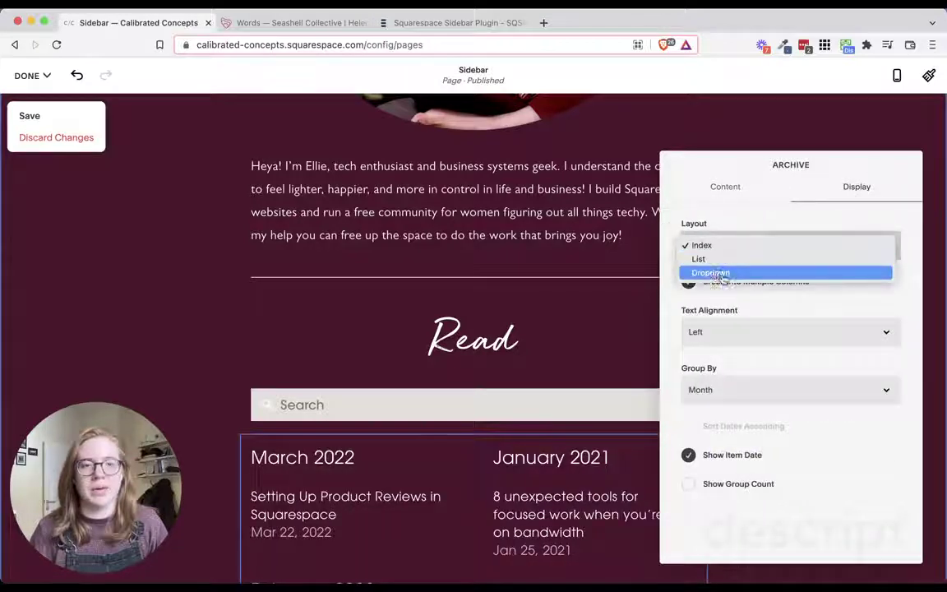
left_click(711, 273)
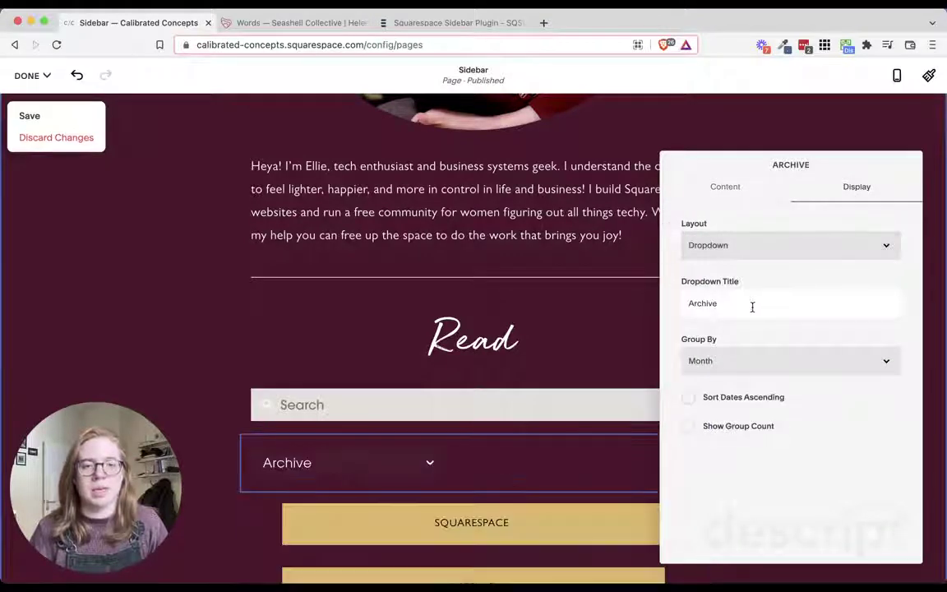
double_click(752, 306)
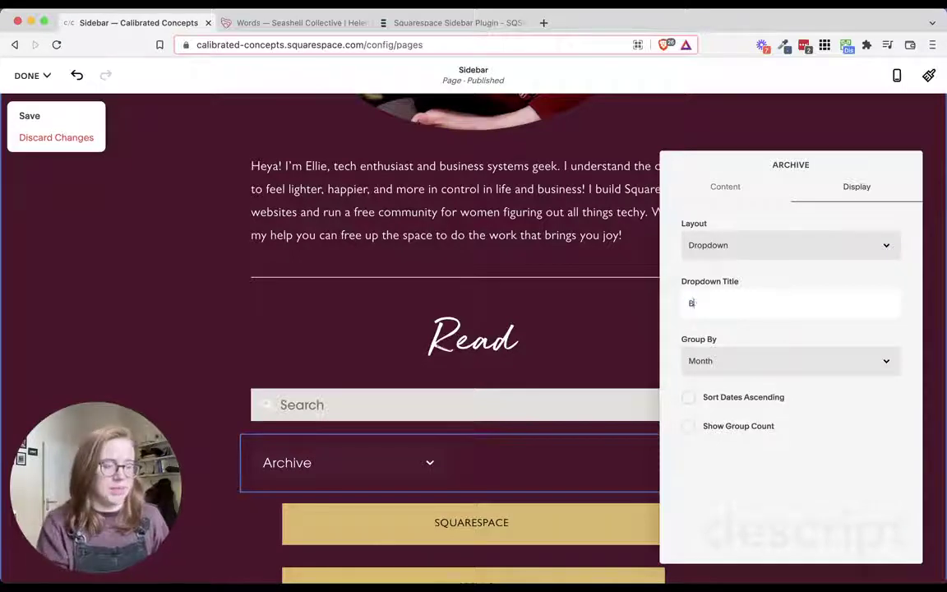
type("By Ca")
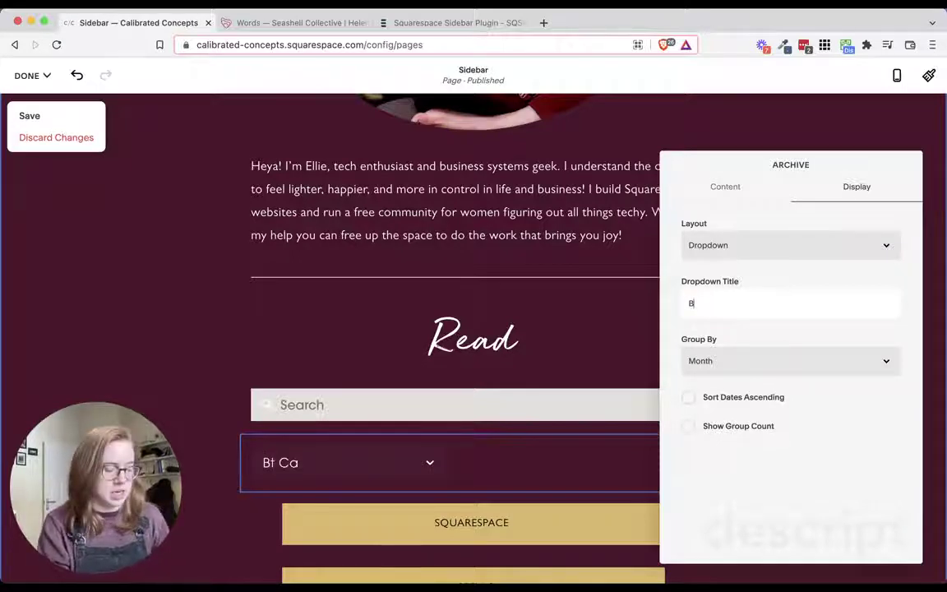
type("y Category")
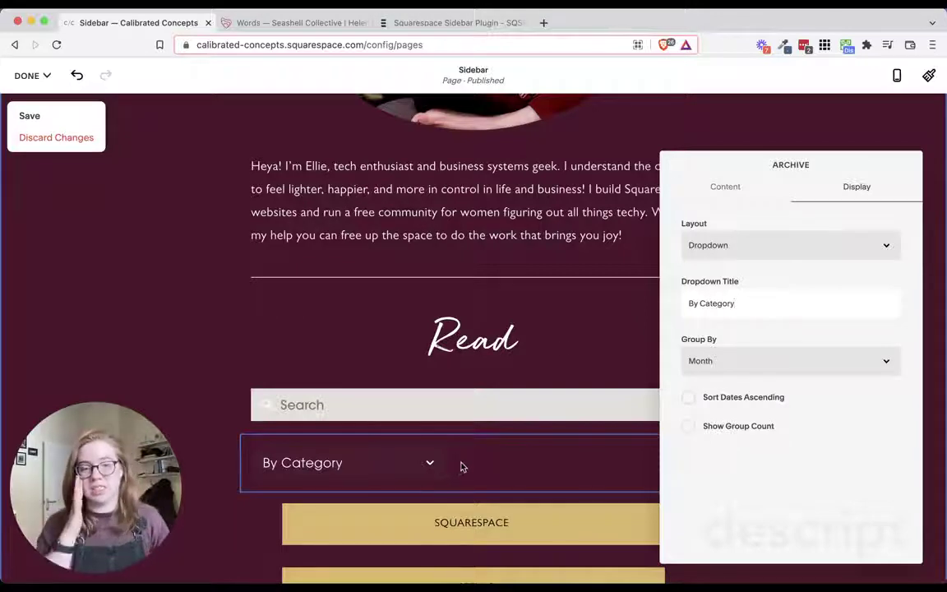
- Group the Archive dropdown by Category with Show Group Count enabled, keep sorting by Name, and save the Sidebar page
left_click(801, 361)
left_click(733, 401)
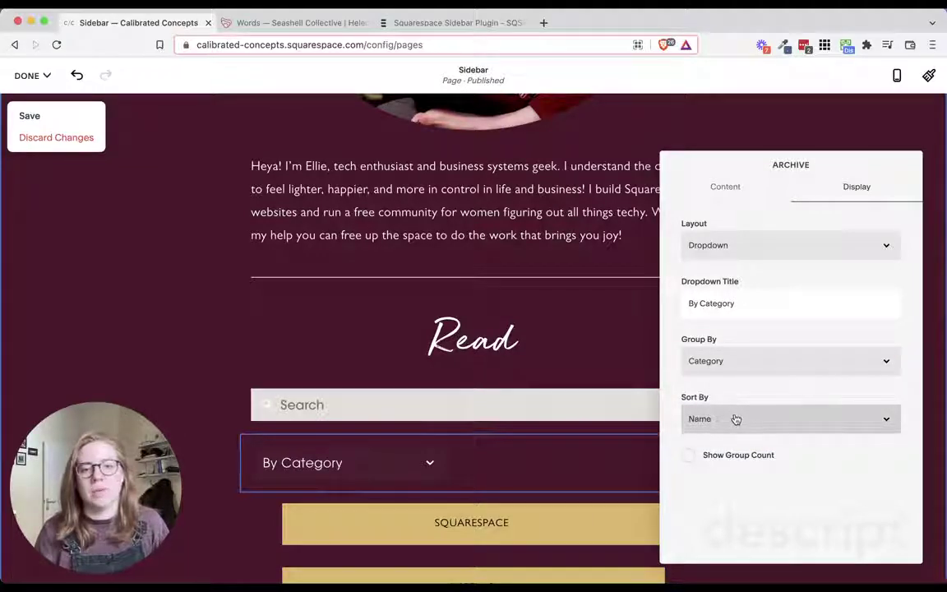
left_click(736, 419)
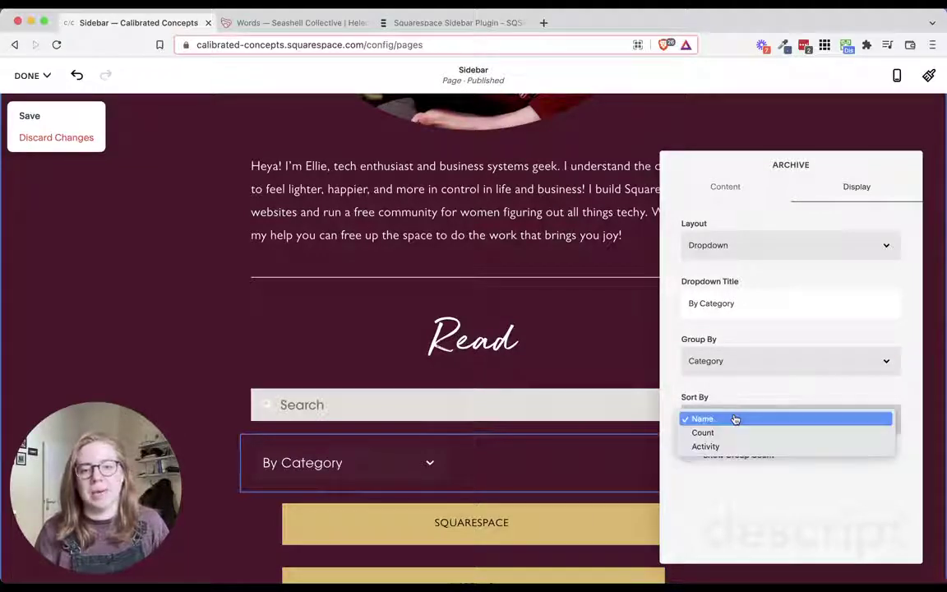
left_click(721, 493)
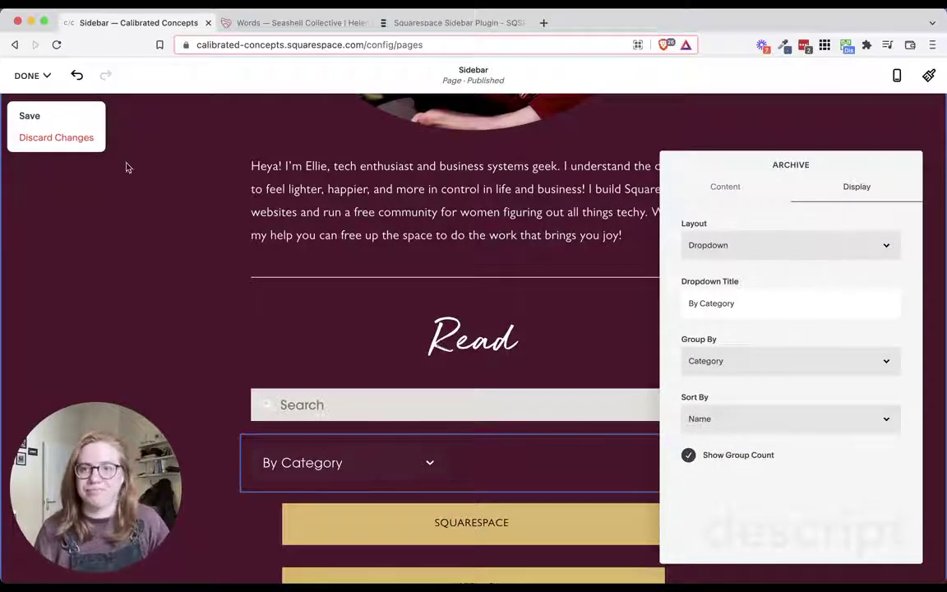
left_click(44, 120)
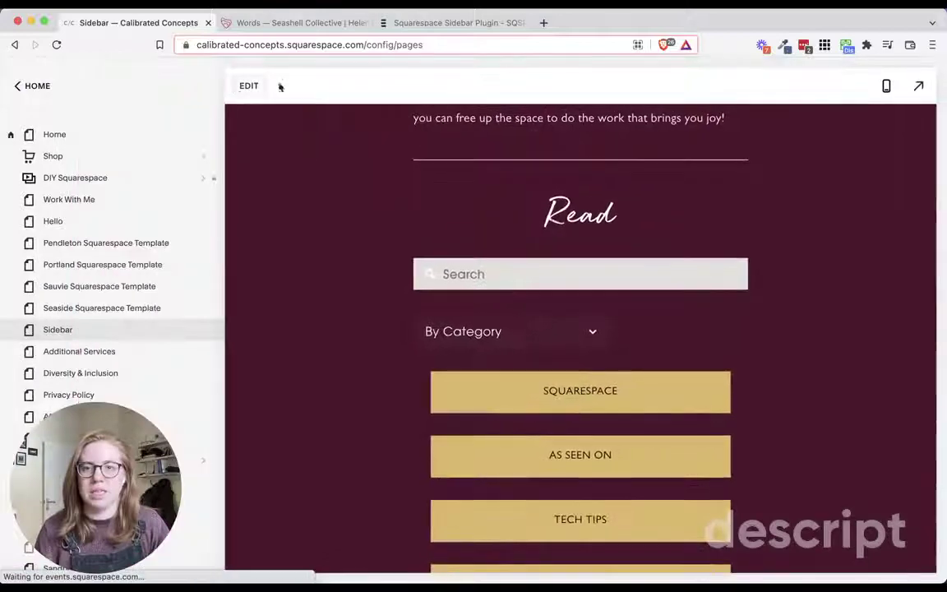
double_click(596, 371)
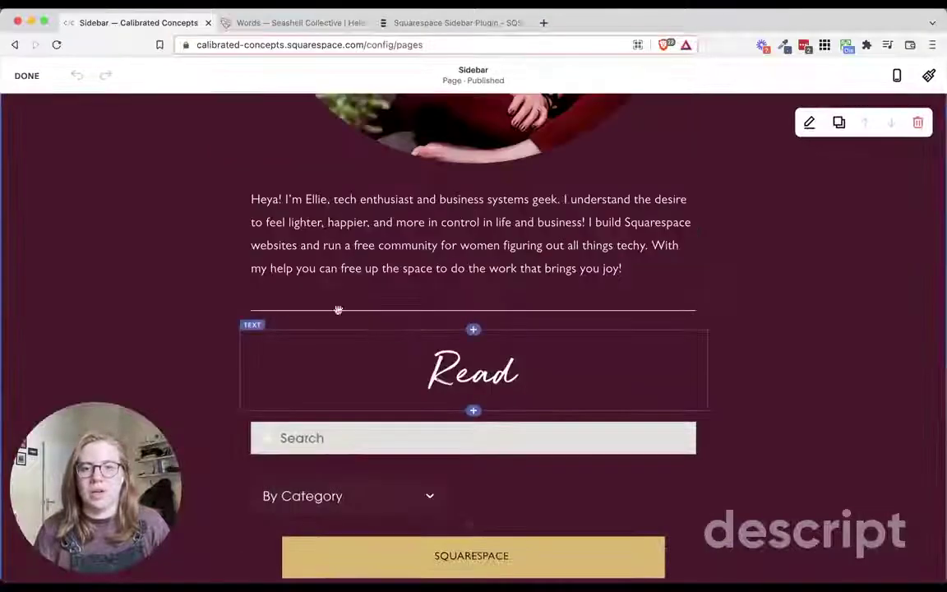
scroll(416, 440, "down", 3)
left_click(424, 409)
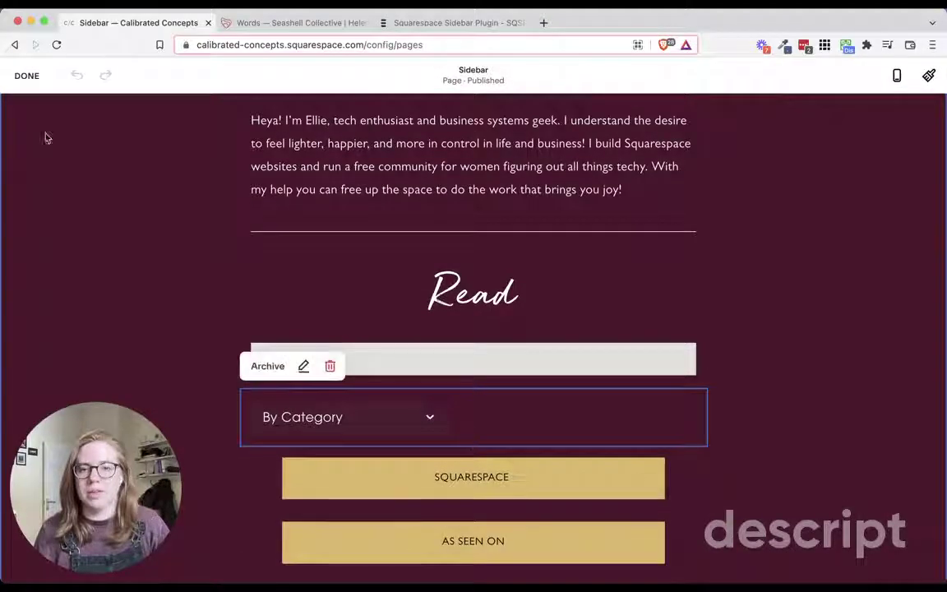
left_click(27, 75)
- Test the By Category dropdown in the full-page preview by opening Productivity Tips, review the filtered posts and sidebar, and close the preview
left_click(915, 87)
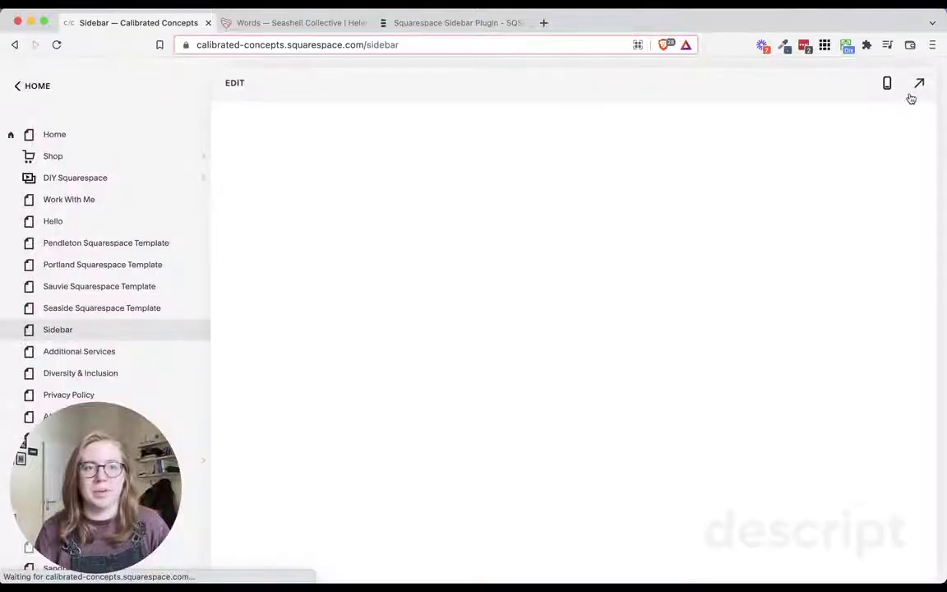
left_click(429, 264)
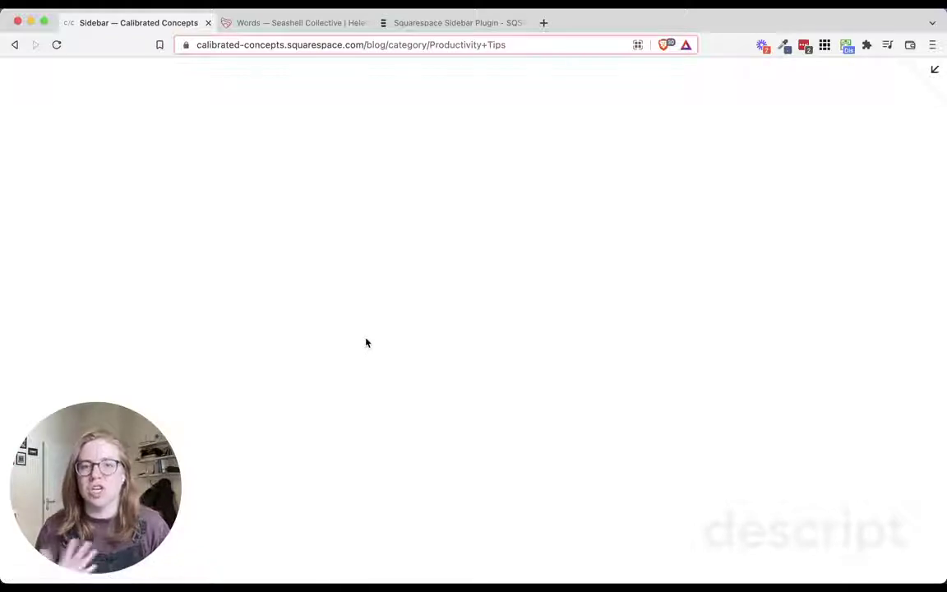
scroll(496, 379, "down", 2)
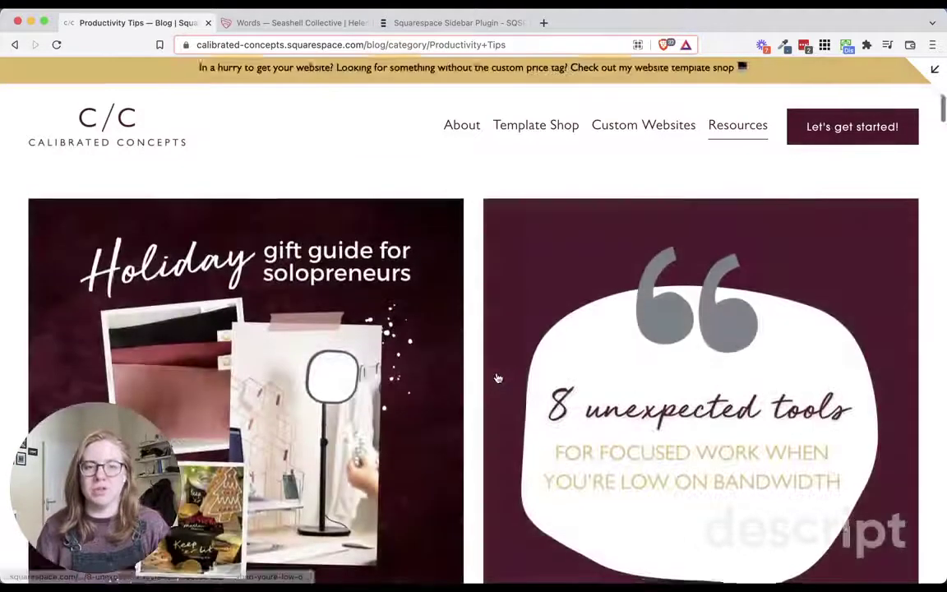
scroll(645, 372, "up", 1)
scroll(810, 384, "down", 10)
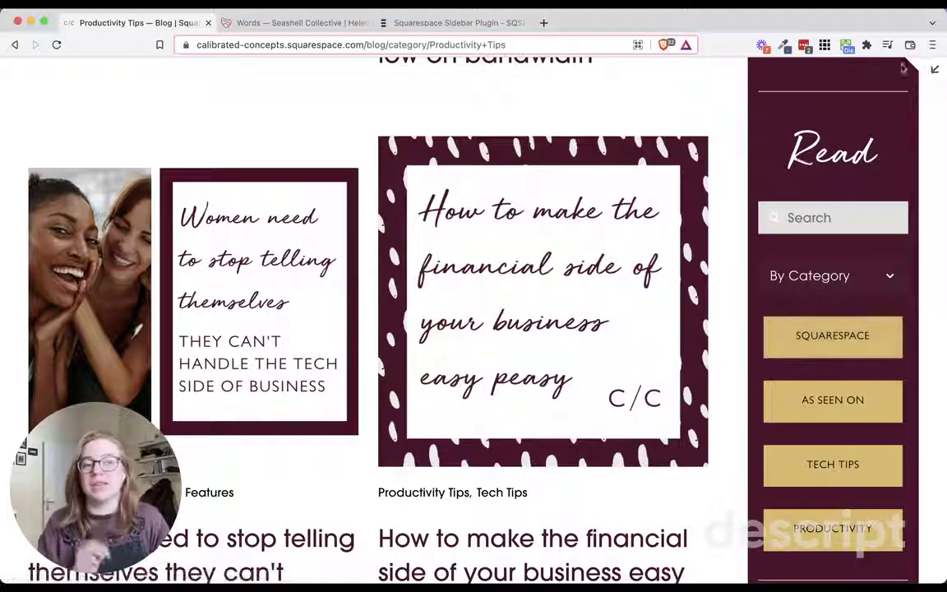
left_click(933, 71)
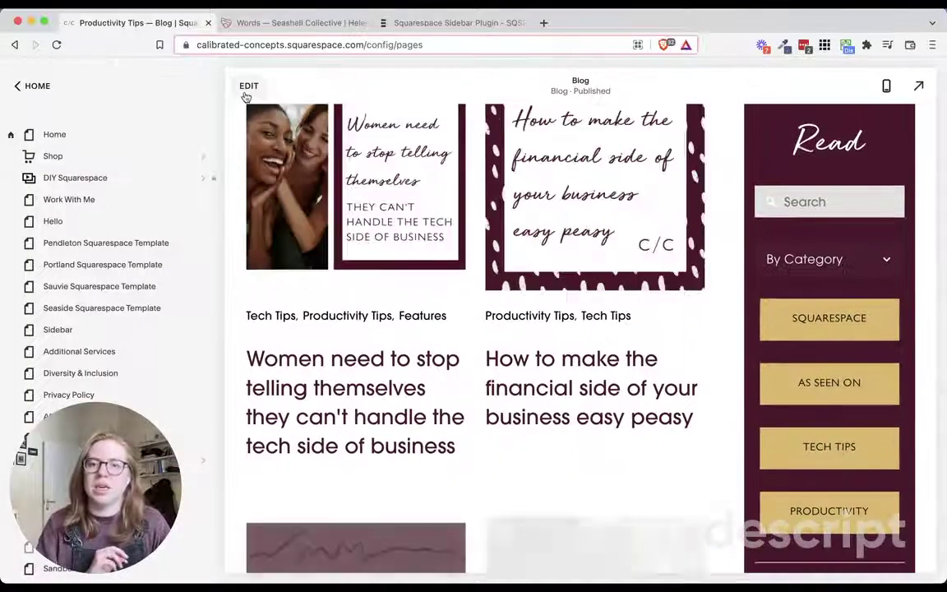
left_click(247, 85)
left_click(22, 77)
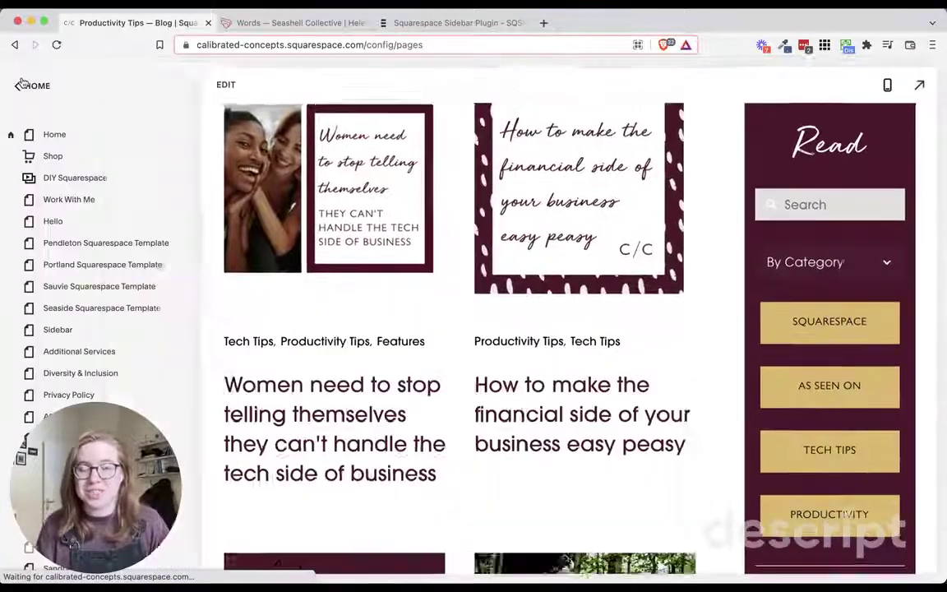